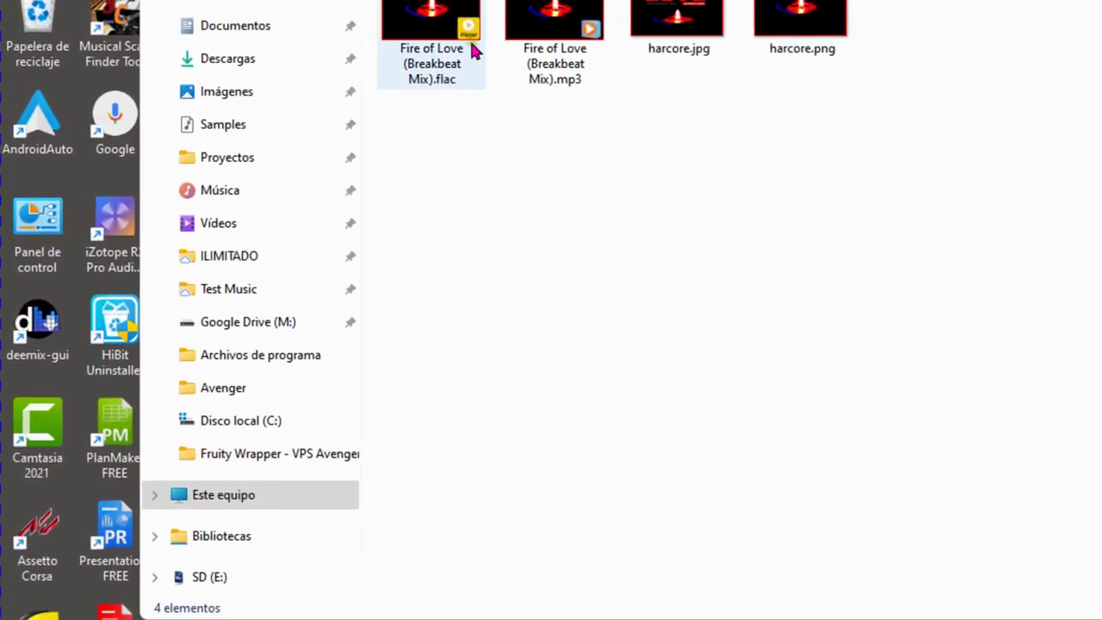
View the advanced attributes of 'Fire of Love (Breakbeat Mix).flac', then close its property windows
{"action": "left_click", "coordinate": [472, 51]}
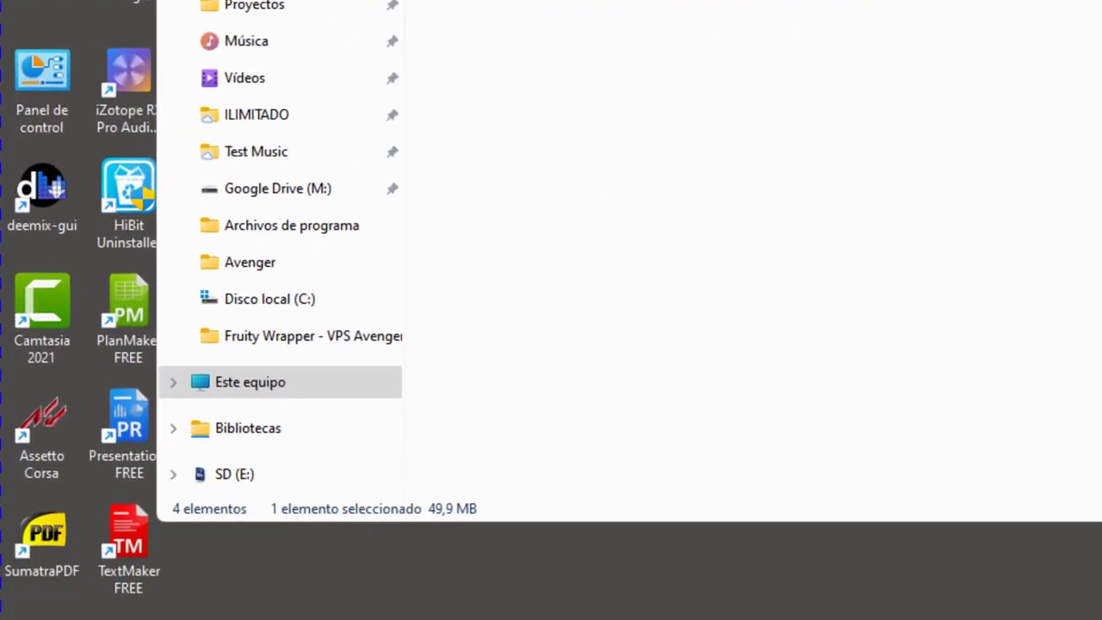
{"action": "right_click", "coordinate": [472, 52]}
{"action": "left_click", "coordinate": [619, 619]}
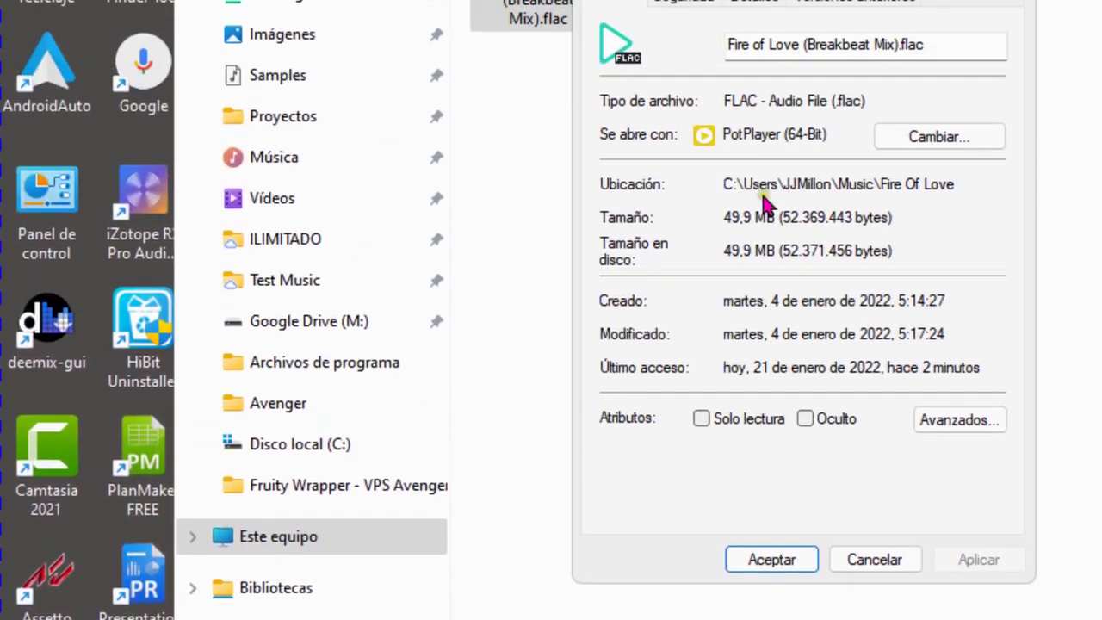
{"action": "left_click", "coordinate": [937, 240]}
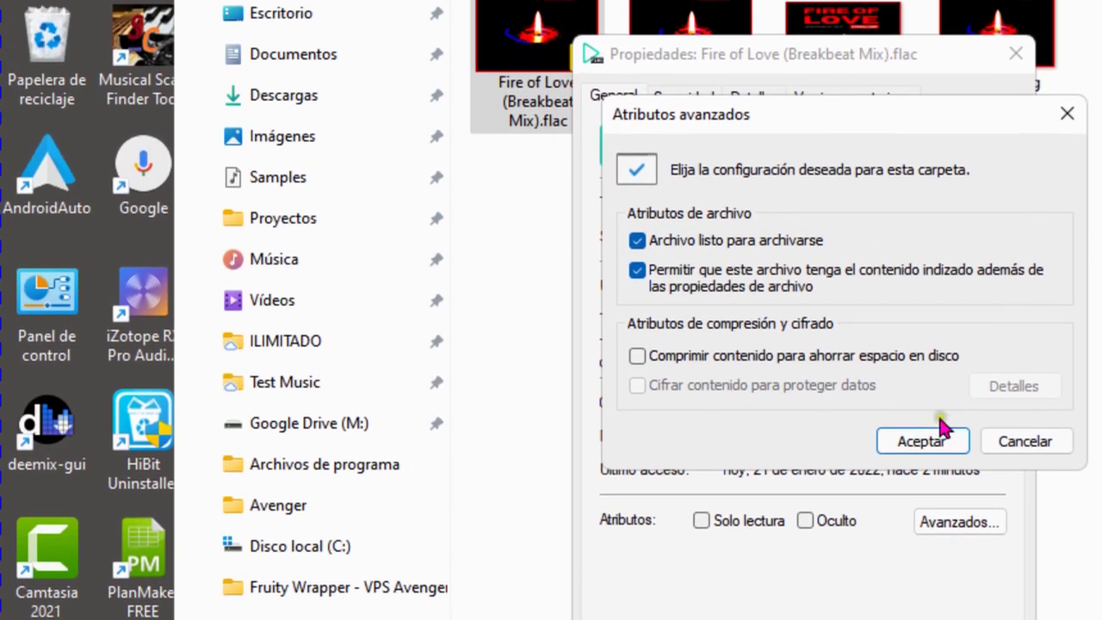
{"action": "left_click", "coordinate": [937, 439]}
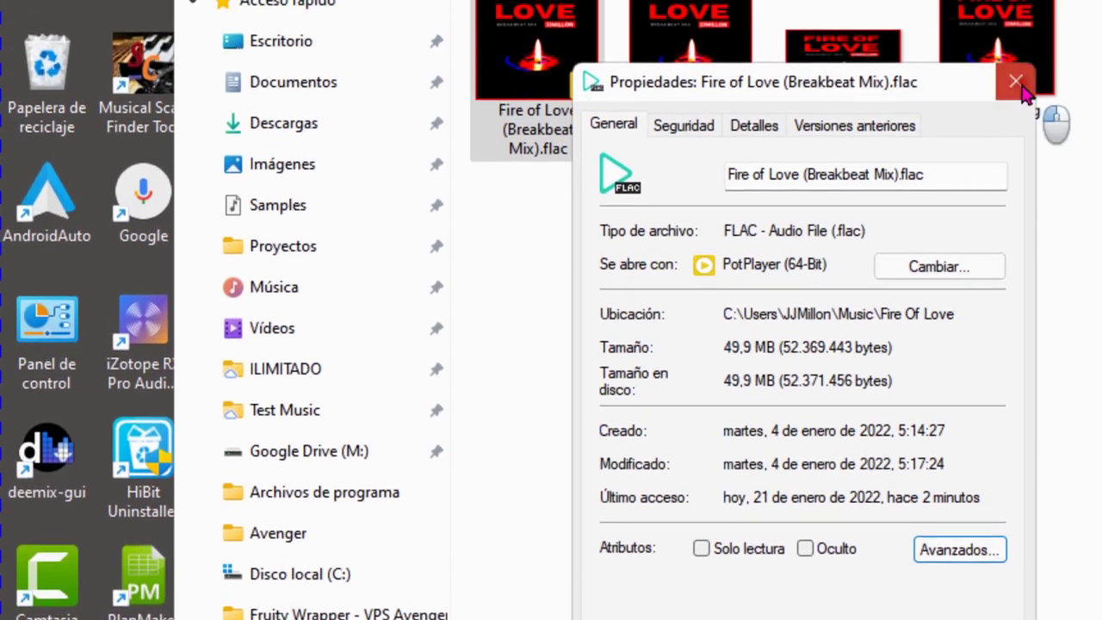
{"action": "left_click", "coordinate": [1016, 53]}
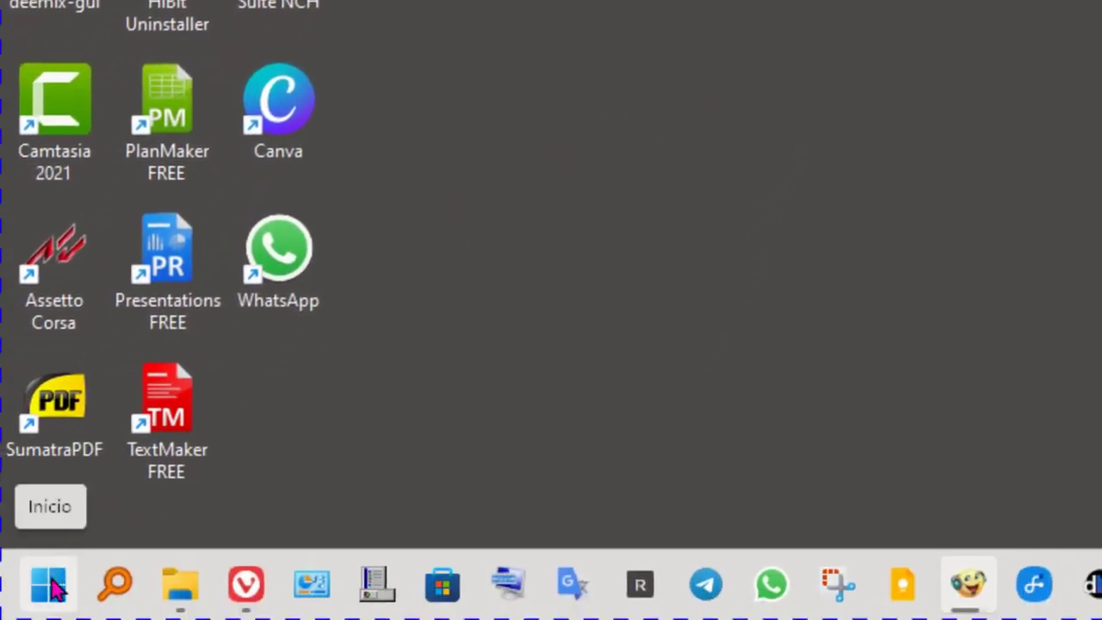
Find the Windows 11 Home Insider Preview edition on Settings' System > About page
{"action": "left_click", "coordinate": [50, 585]}
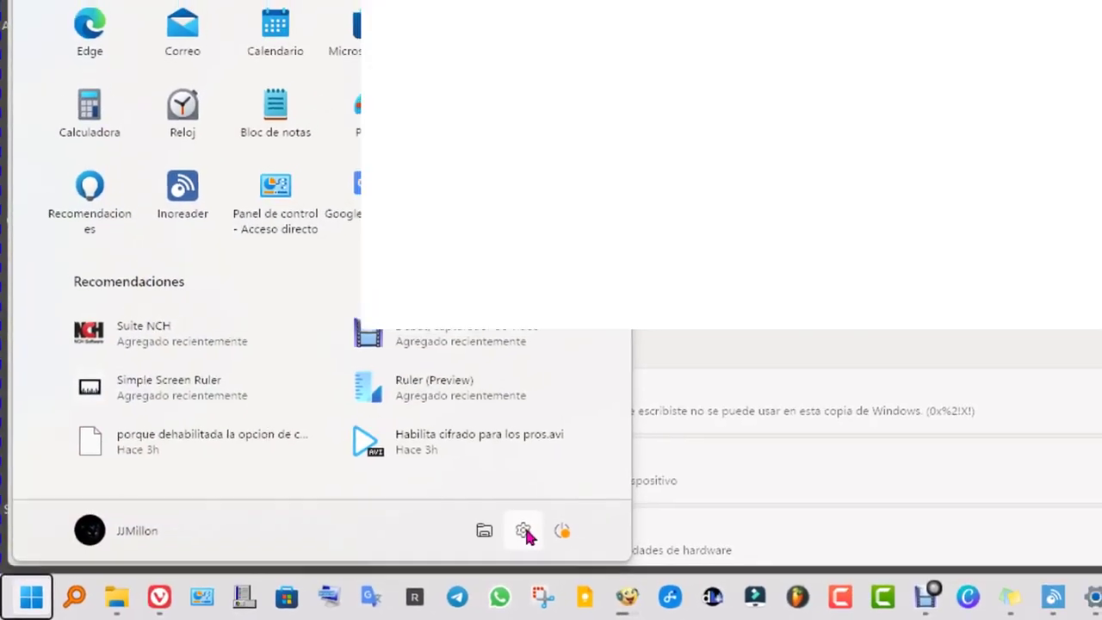
{"action": "left_click", "coordinate": [524, 532]}
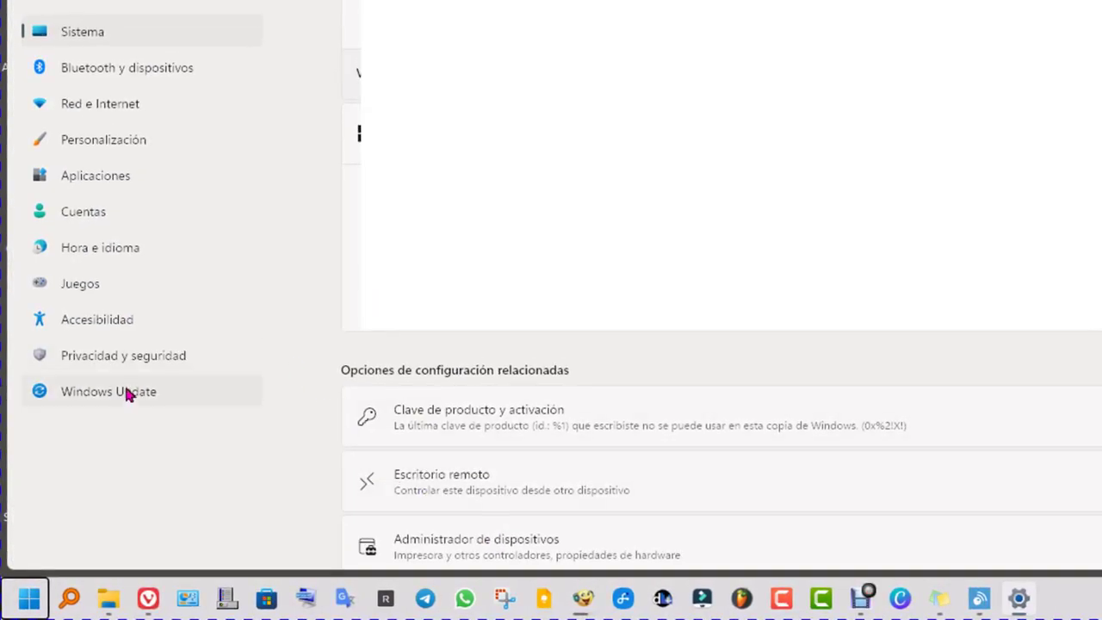
{"action": "left_click", "coordinate": [116, 32]}
{"action": "scroll", "coordinate": [726, 388], "scroll_direction": "down", "scroll_amount": 10}
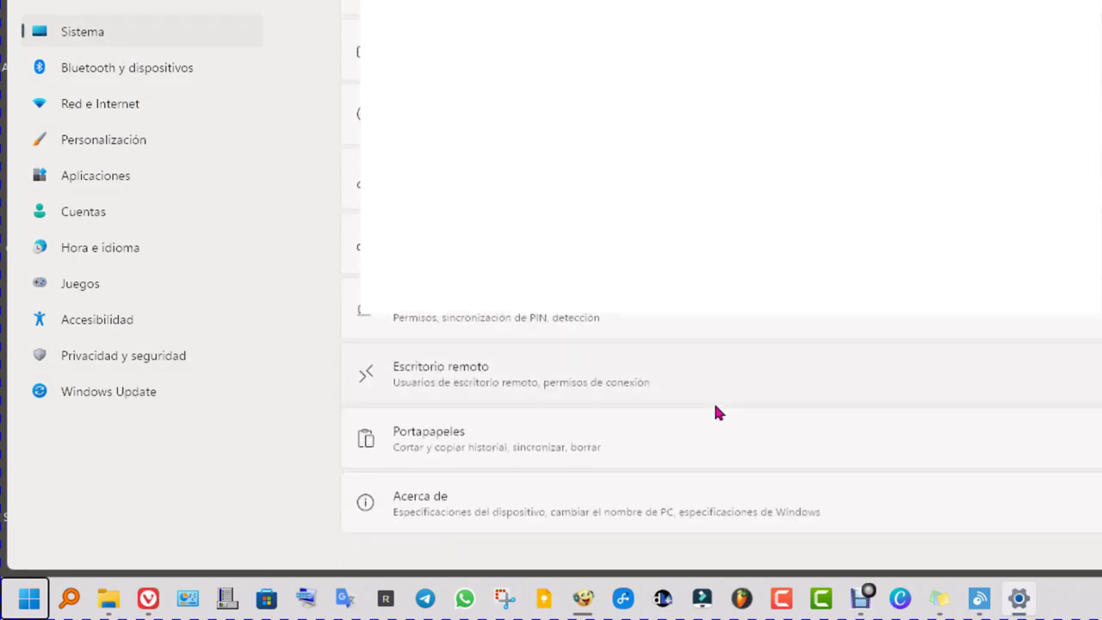
{"action": "left_click", "coordinate": [529, 517]}
{"action": "left_click_drag", "start_coordinate": [582, 373], "coordinate": [819, 373]}
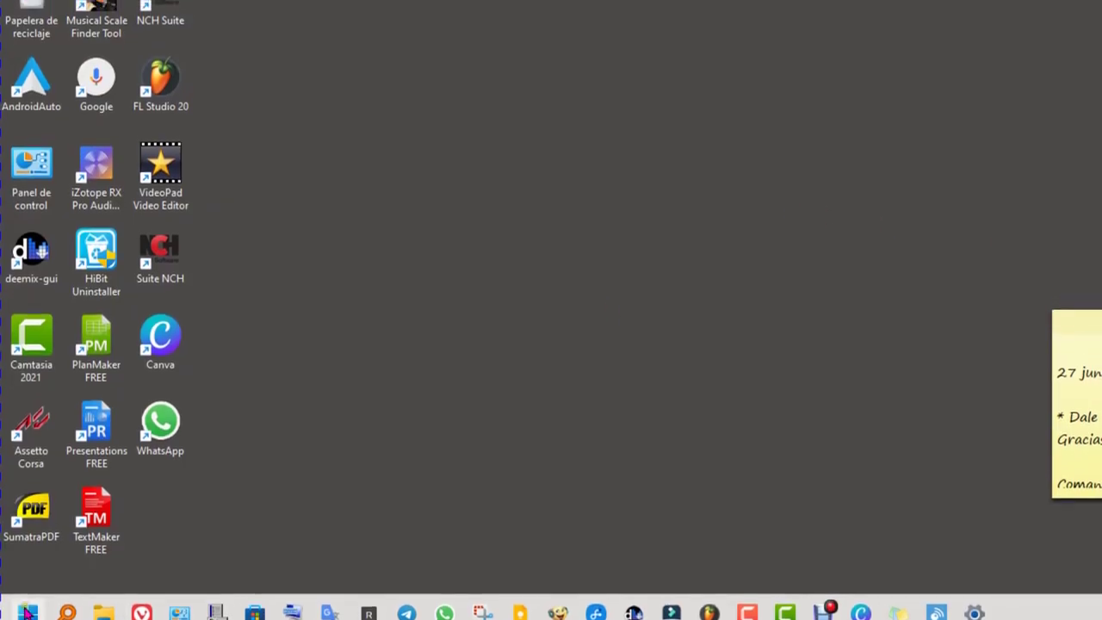
Launch Registry Editor by searching 'rege' and expand HKEY_LOCAL_MACHINE\SYSTEM\CurrentControlSet\Control
{"action": "key", "text": "super"}
{"action": "left_click", "coordinate": [130, 43]}
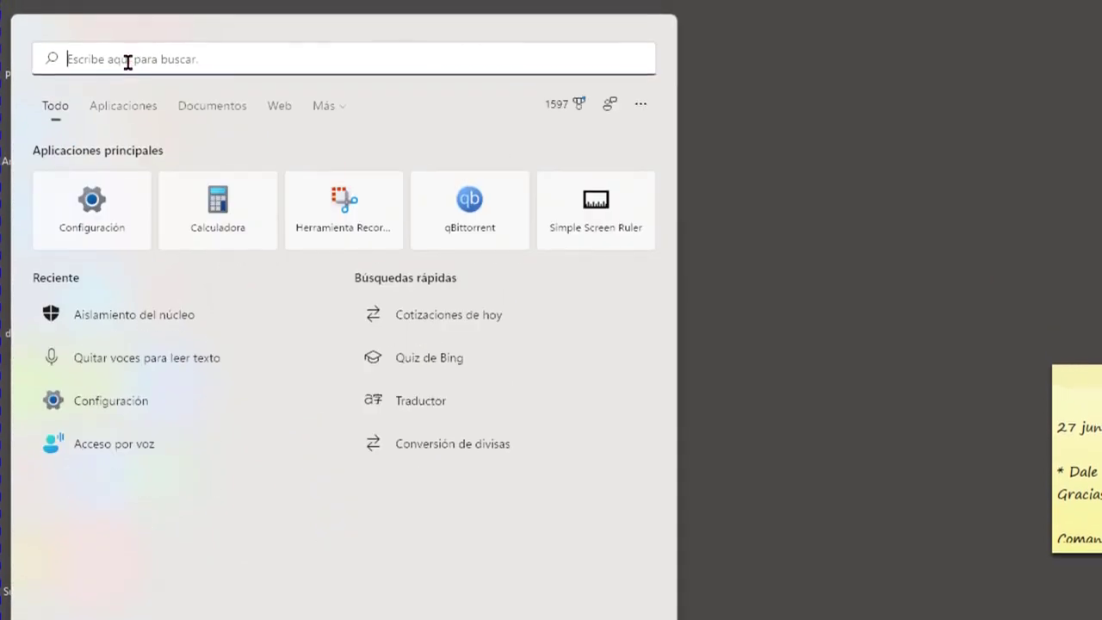
{"action": "type", "text": "rege"}
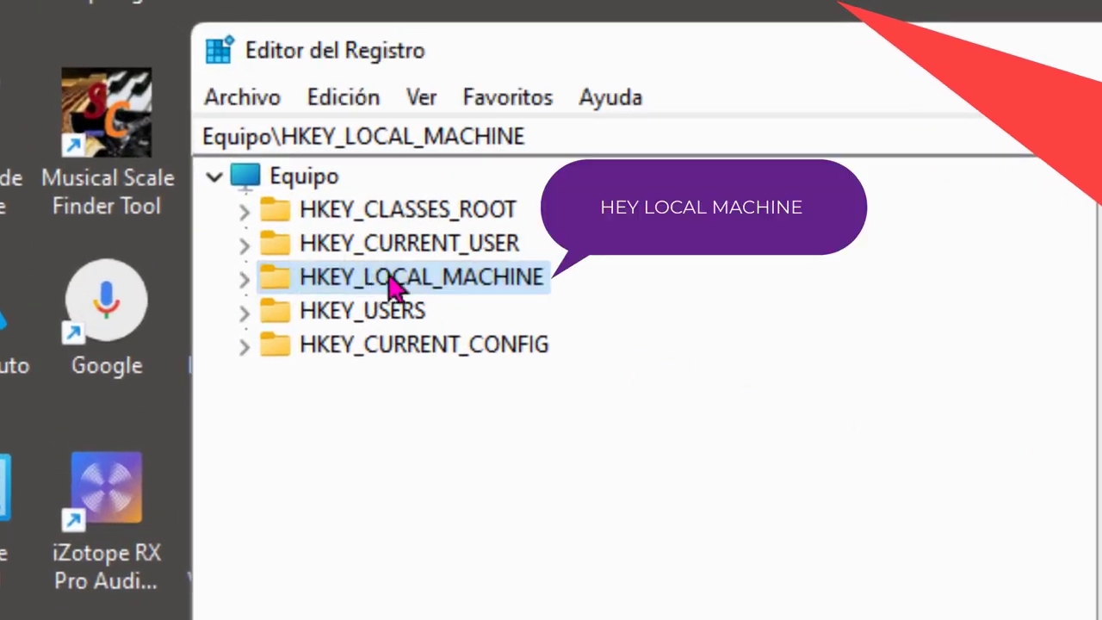
{"action": "double_click", "coordinate": [392, 284]}
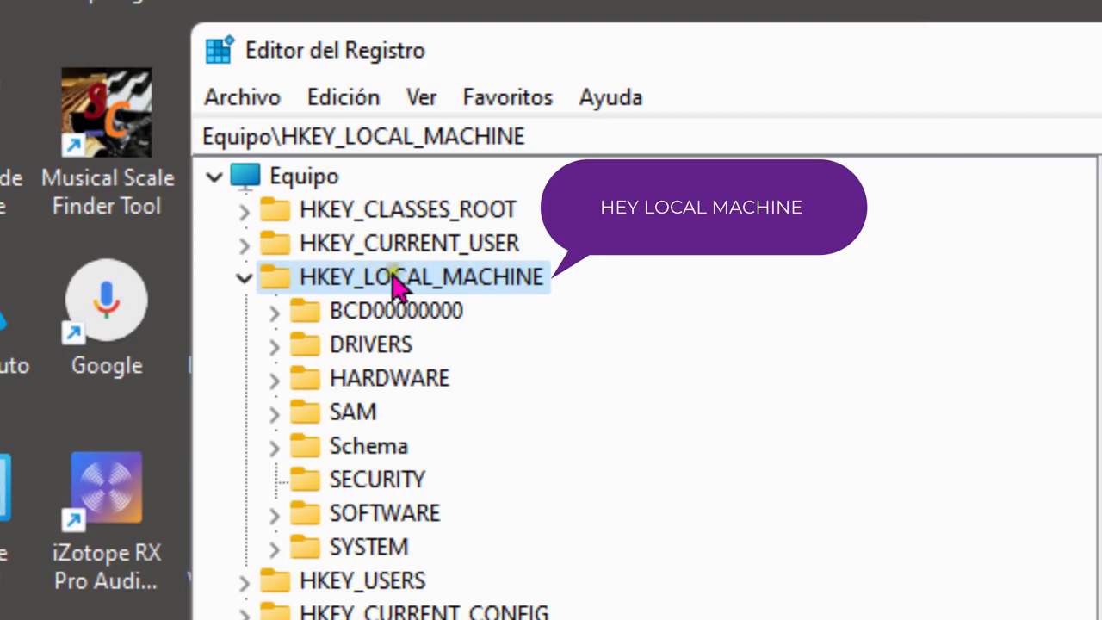
{"action": "left_click", "coordinate": [371, 548]}
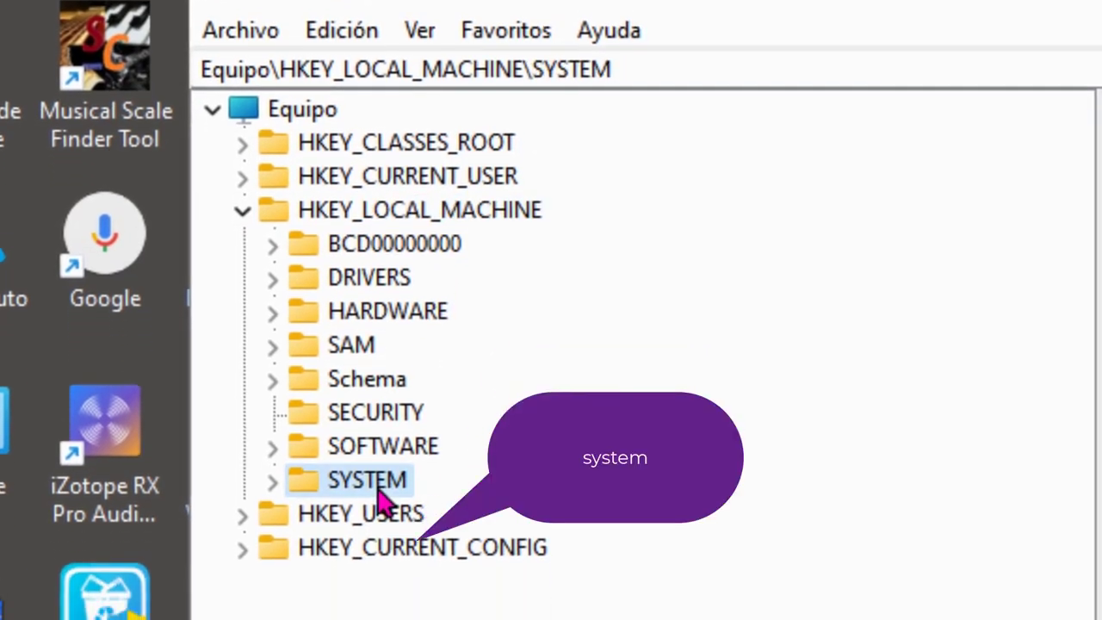
{"action": "double_click", "coordinate": [379, 483]}
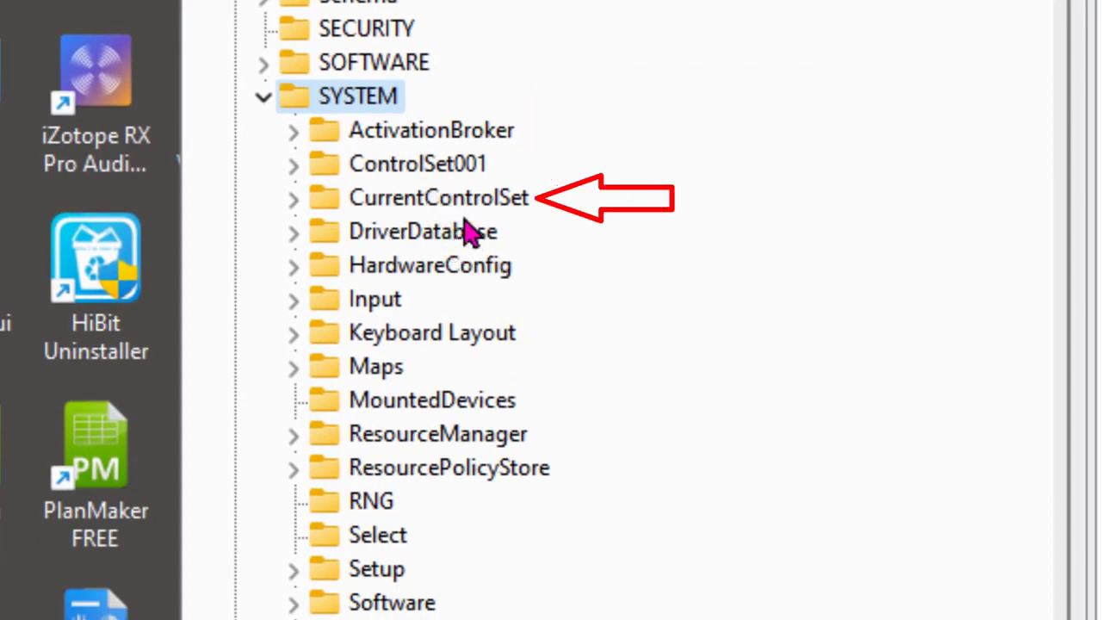
{"action": "double_click", "coordinate": [524, 196]}
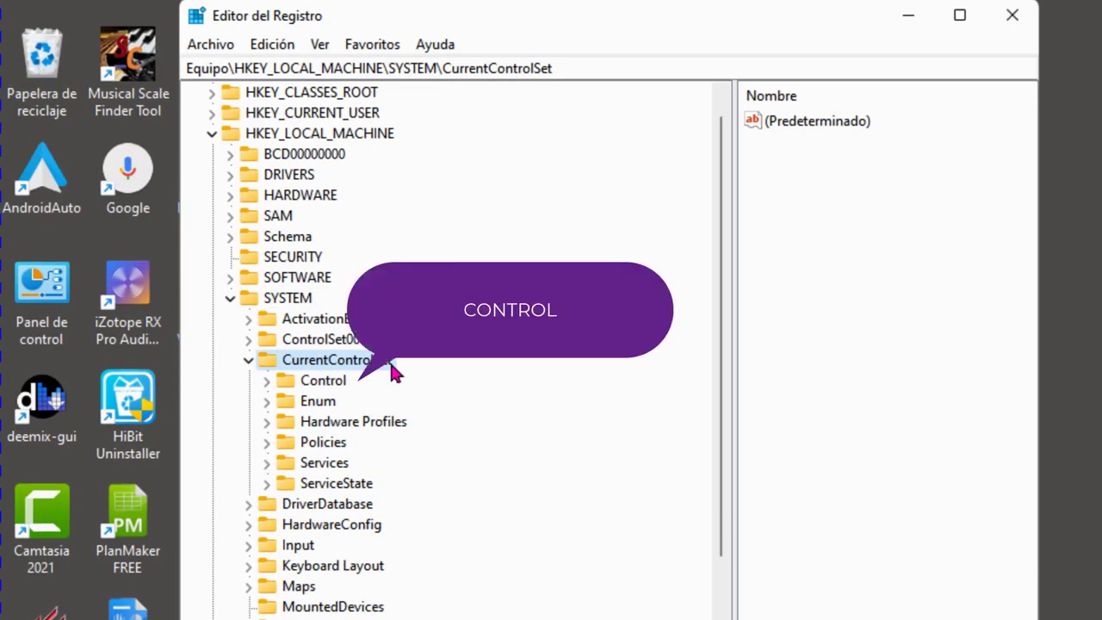
{"action": "double_click", "coordinate": [328, 384]}
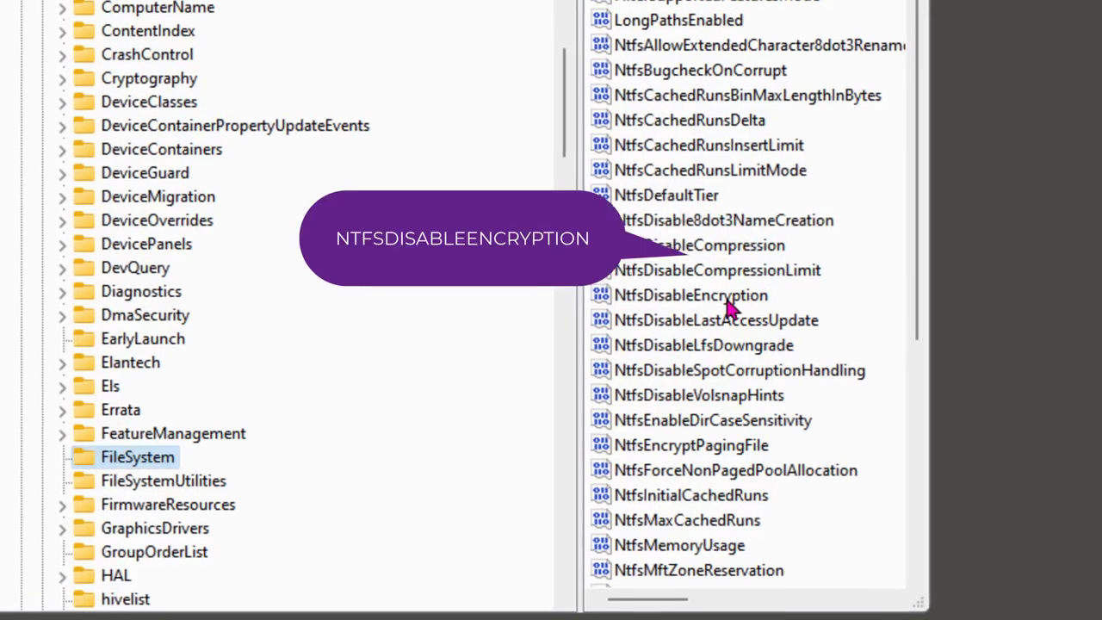
Keep NtfsDisableEncryption under FileSystem set to value 0
{"action": "left_click", "coordinate": [1077, 180]}
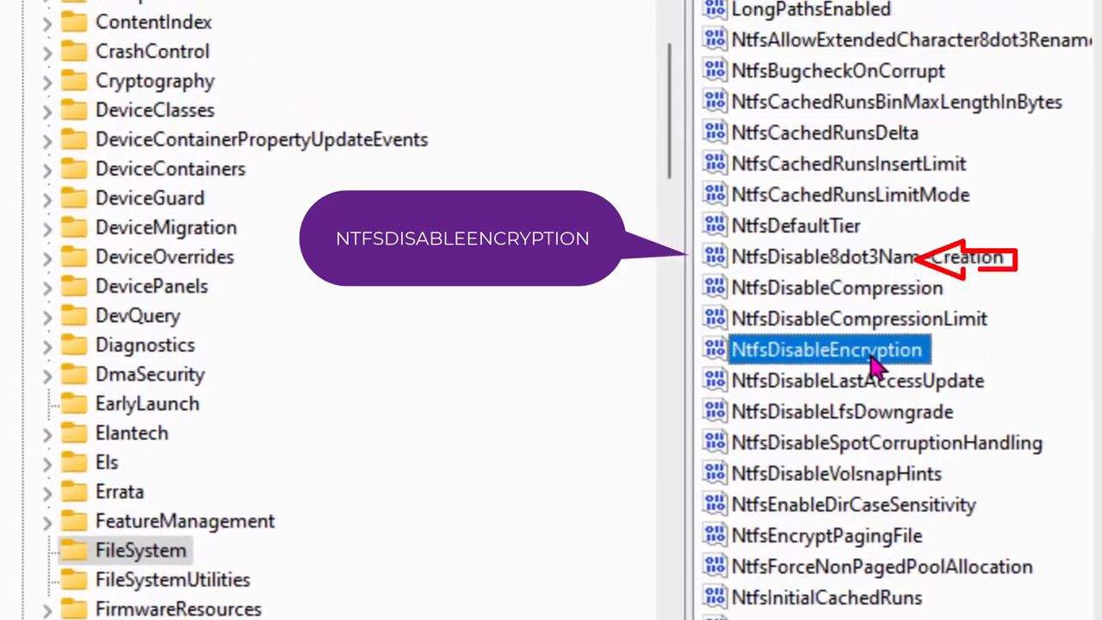
{"action": "double_click", "coordinate": [851, 264]}
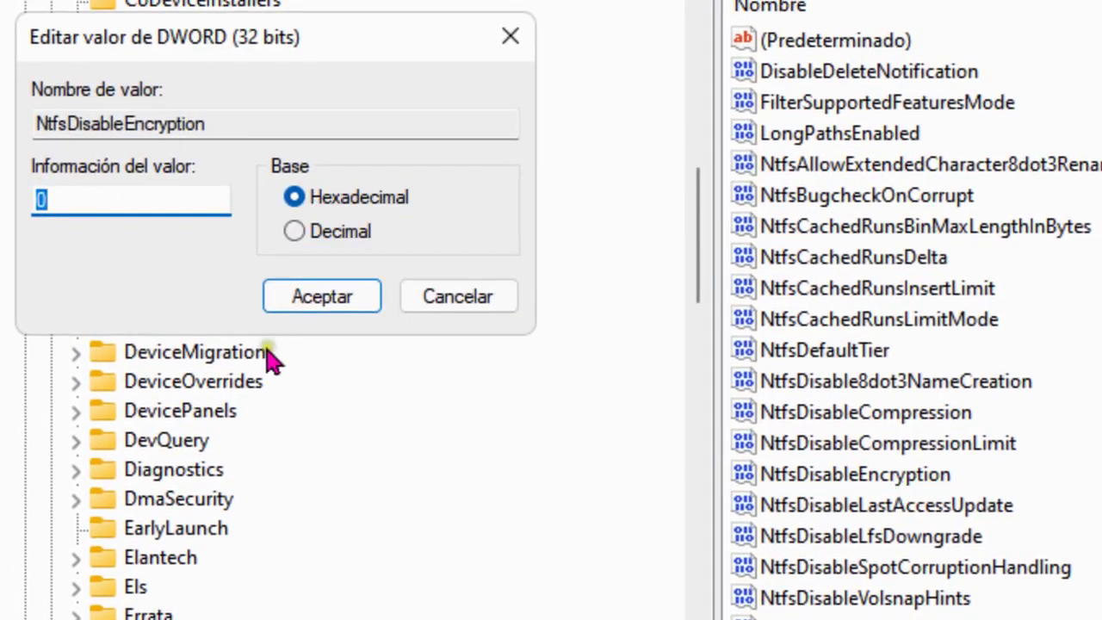
{"action": "left_click", "coordinate": [324, 298]}
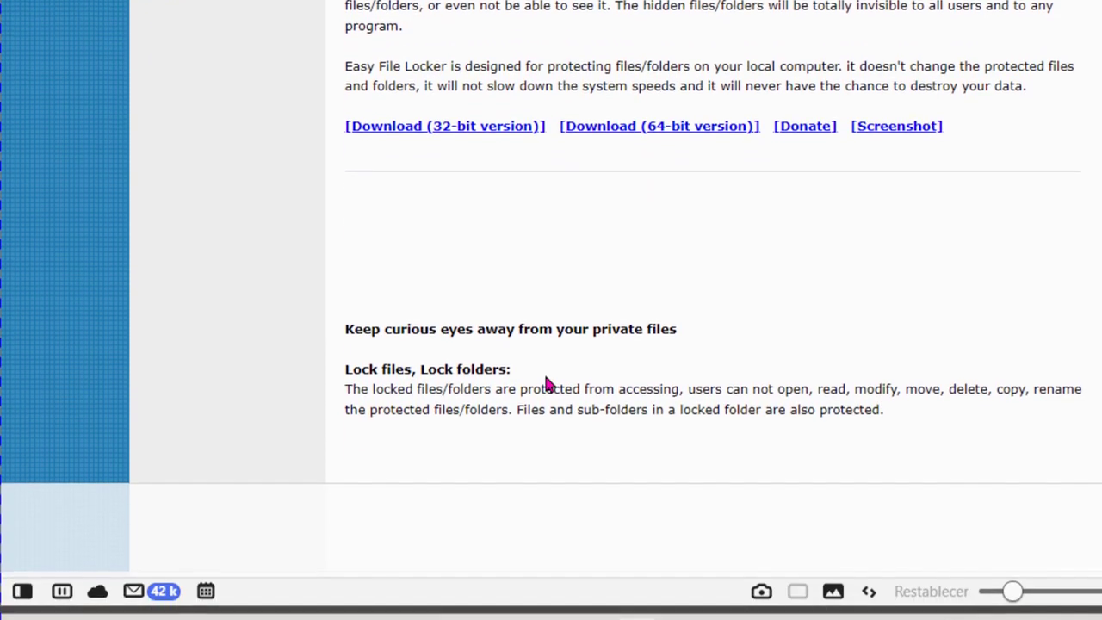
Open the Start menu over the Easy File Locker download page
{"action": "left_click", "coordinate": [32, 602]}
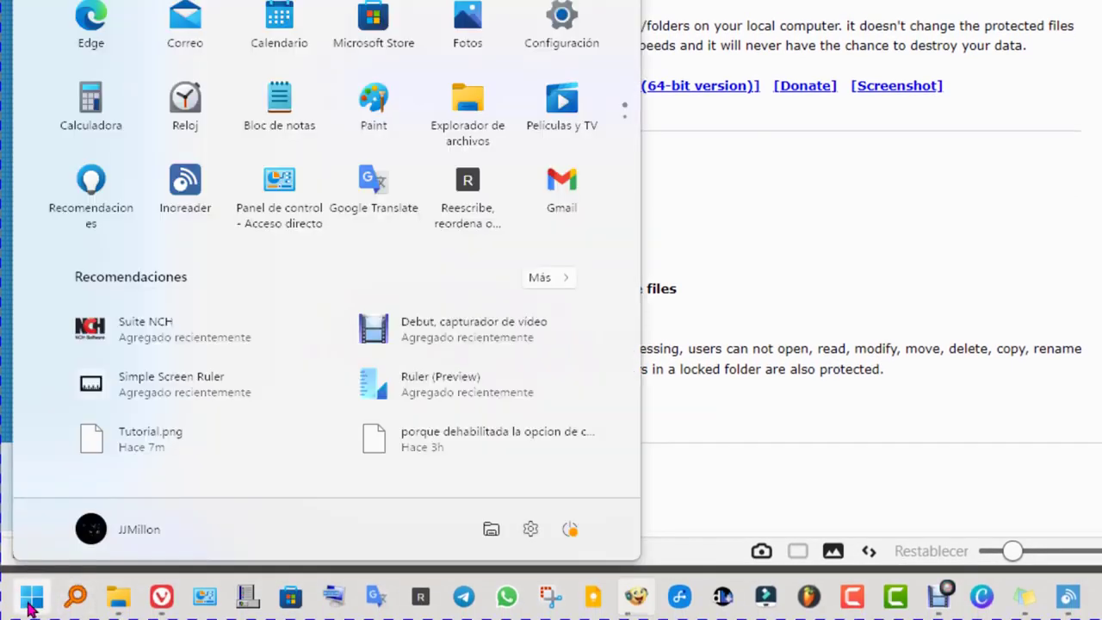
Confirm on Settings' About page that the system type is a 64-bit operating system
{"action": "left_click", "coordinate": [532, 532]}
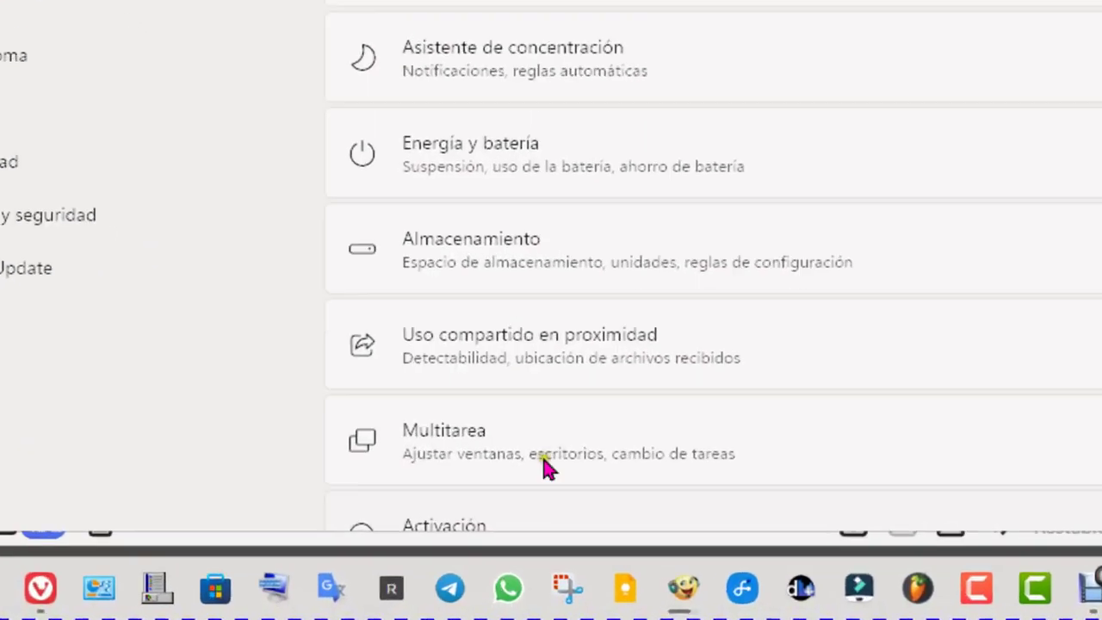
{"action": "scroll", "coordinate": [577, 542], "scroll_direction": "down", "scroll_amount": 5}
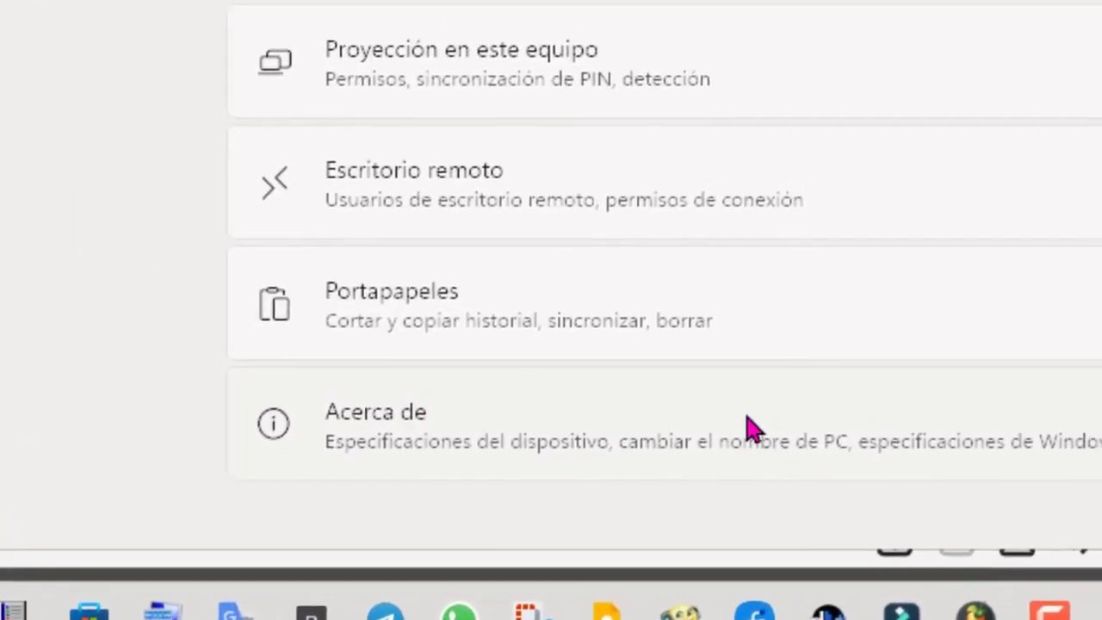
{"action": "left_click", "coordinate": [749, 428]}
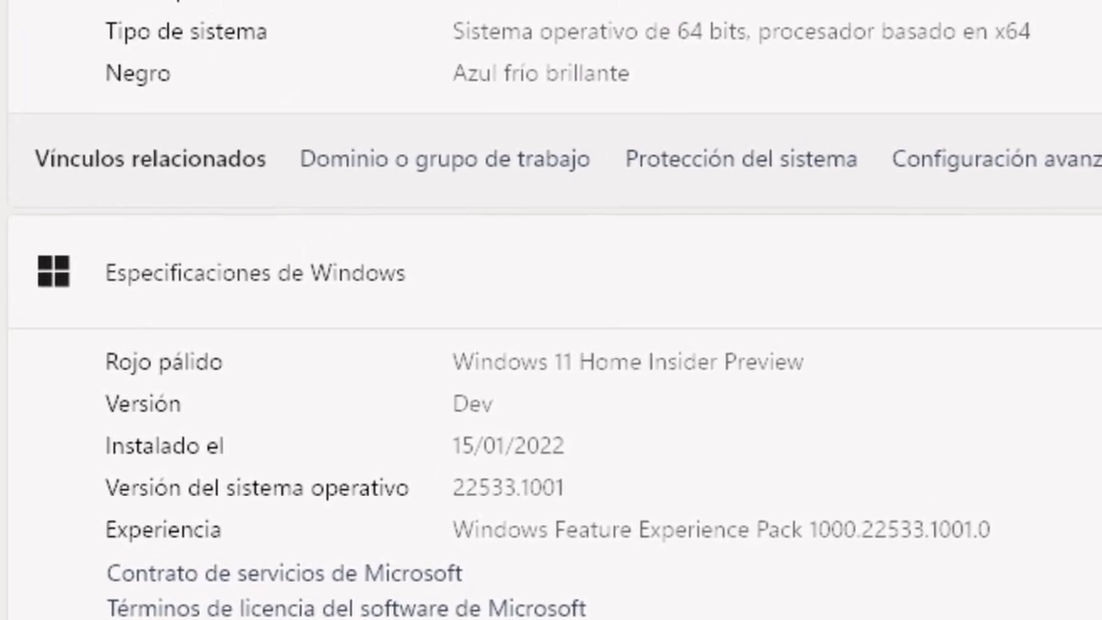
{"action": "left_click_drag", "start_coordinate": [746, 31], "coordinate": [451, 31]}
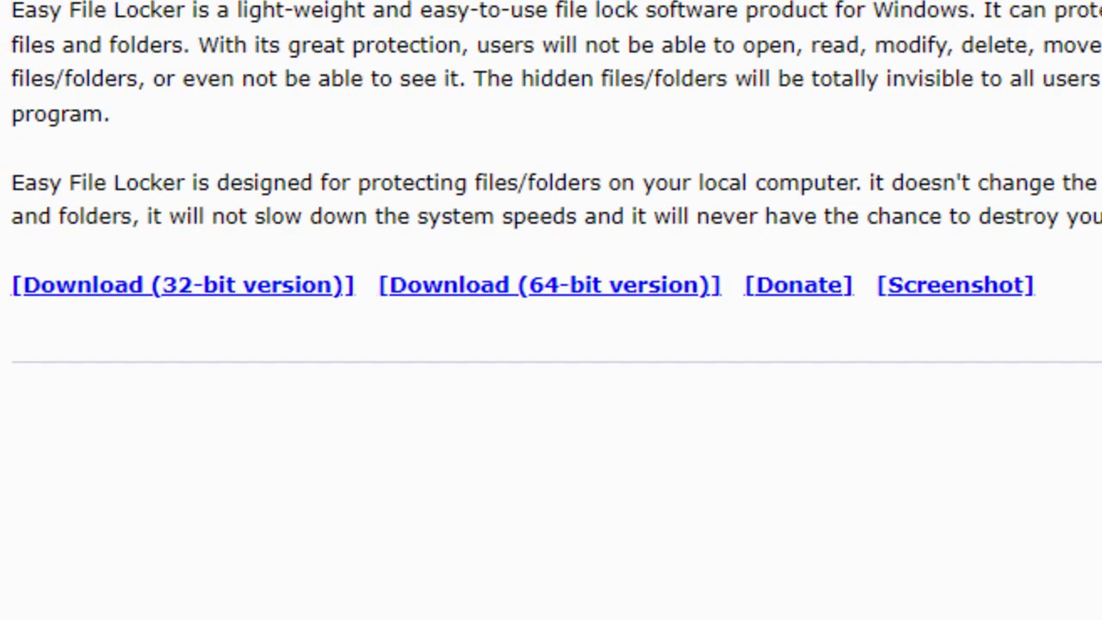
Download the 64-bit installer EFL2.2_Setup(x64).exe, accepting the download warning
{"action": "left_click", "coordinate": [591, 287]}
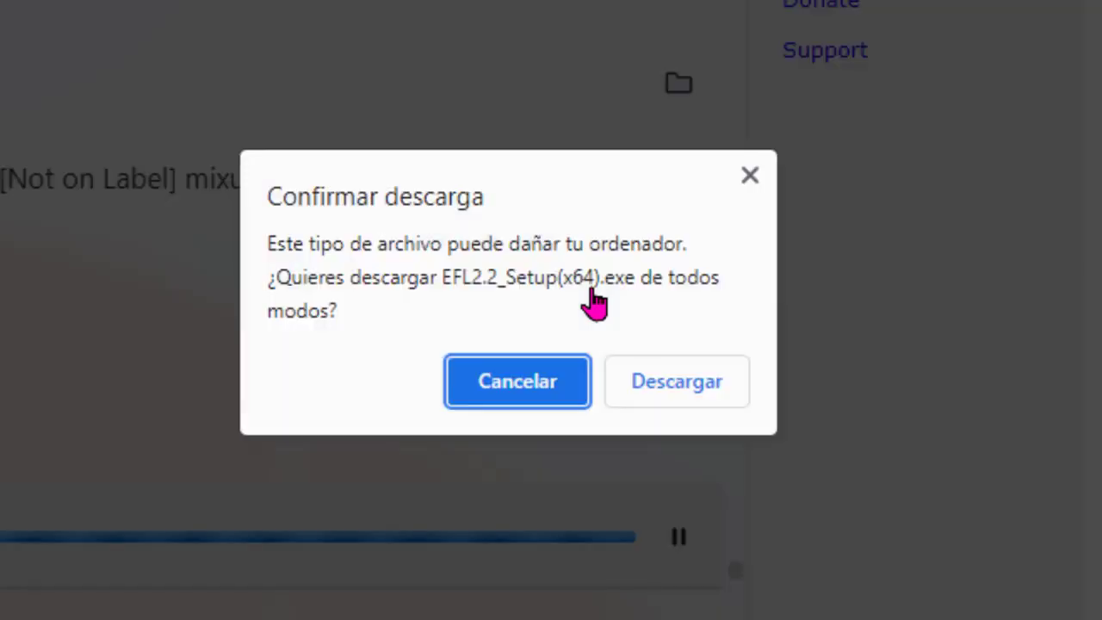
{"action": "left_click", "coordinate": [671, 384]}
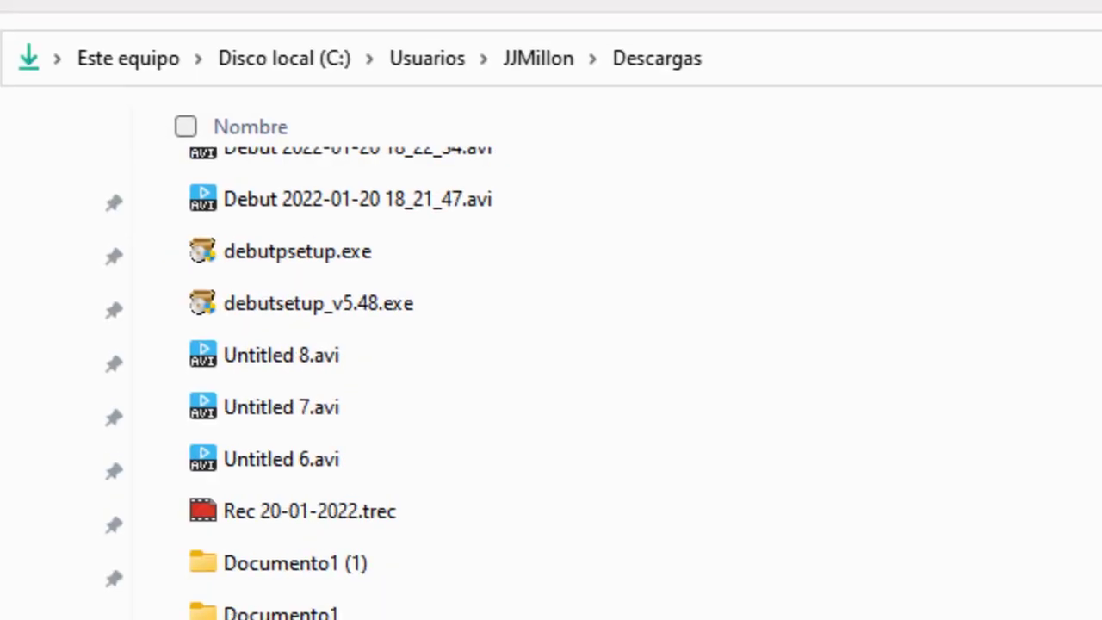
{"action": "scroll", "coordinate": [537, 571], "scroll_direction": "up", "scroll_amount": 10}
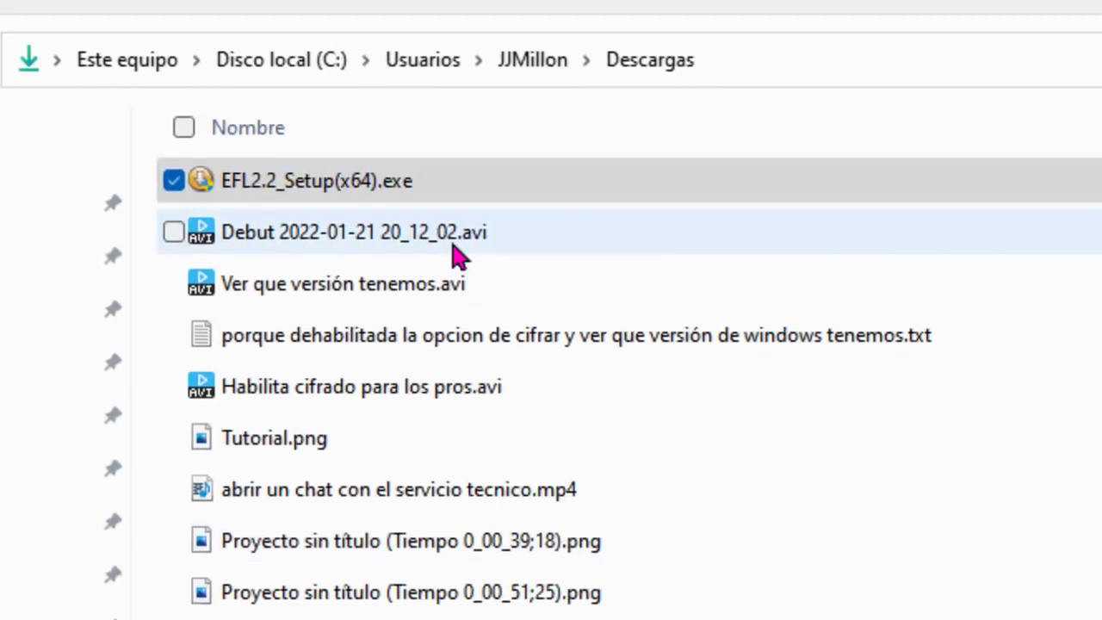
Run EFL2.2_Setup(x64).exe and enter the access password at Easy File Locker's prompt
{"action": "left_click", "coordinate": [376, 180]}
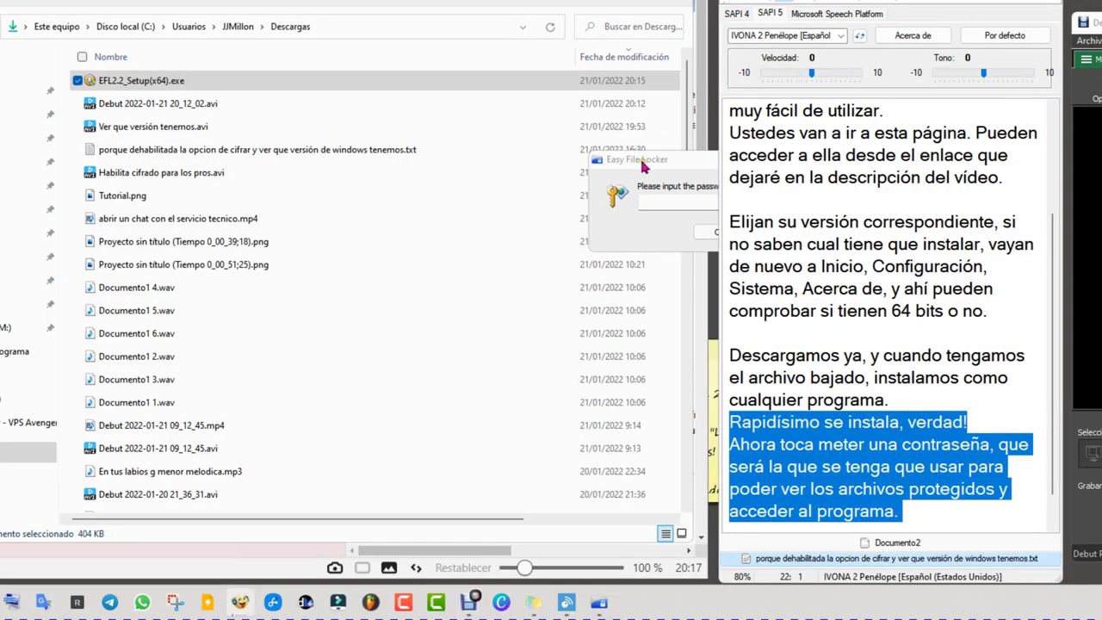
{"action": "left_click_drag", "start_coordinate": [665, 163], "coordinate": [263, 247]}
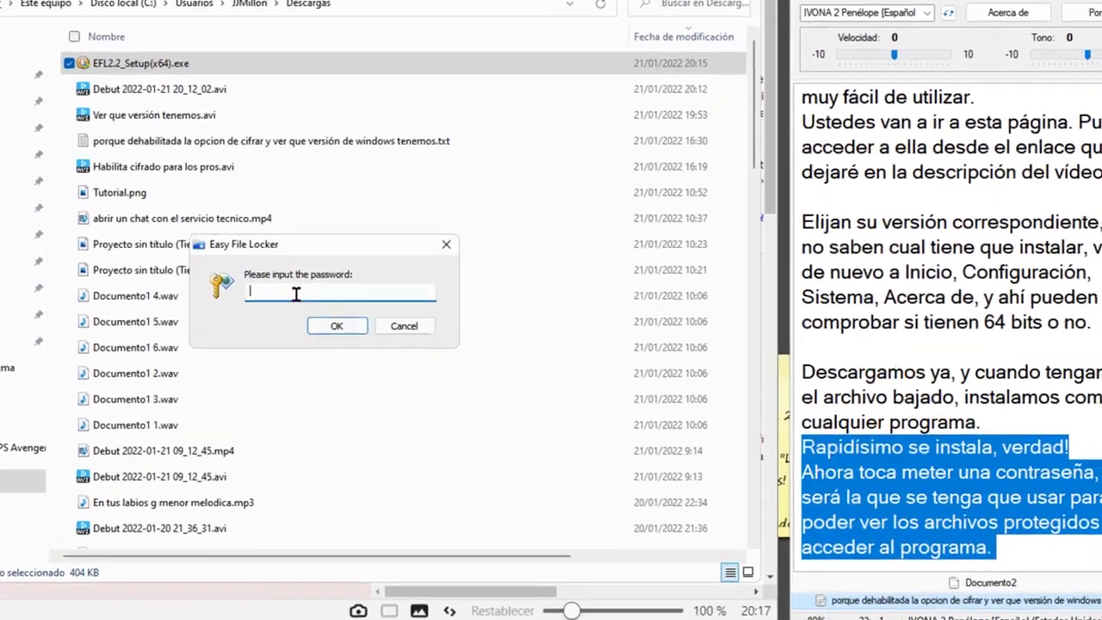
{"action": "type", "text": "1234"}
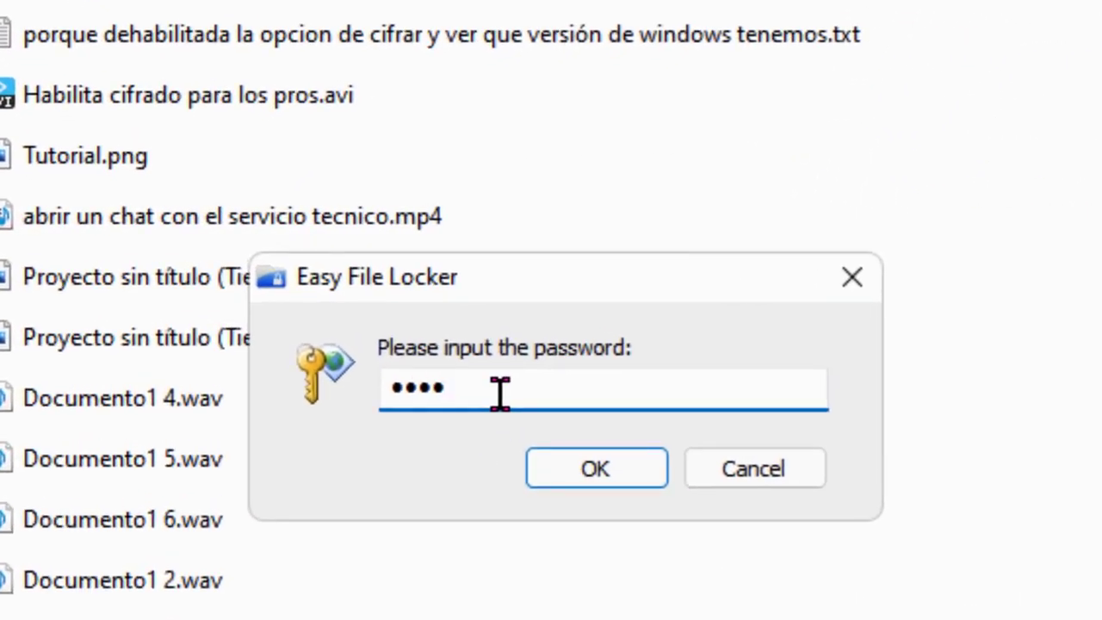
{"action": "left_click", "coordinate": [615, 474]}
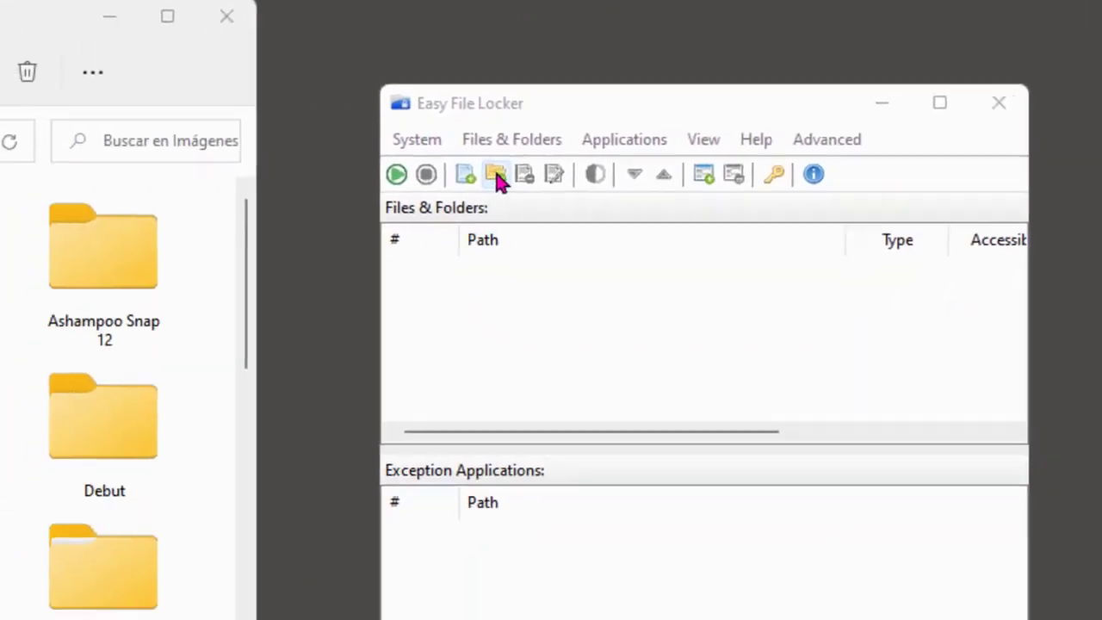
Add the Imágenes\fotos test folder to Easy File Locker's protected list
{"action": "left_click", "coordinate": [497, 174]}
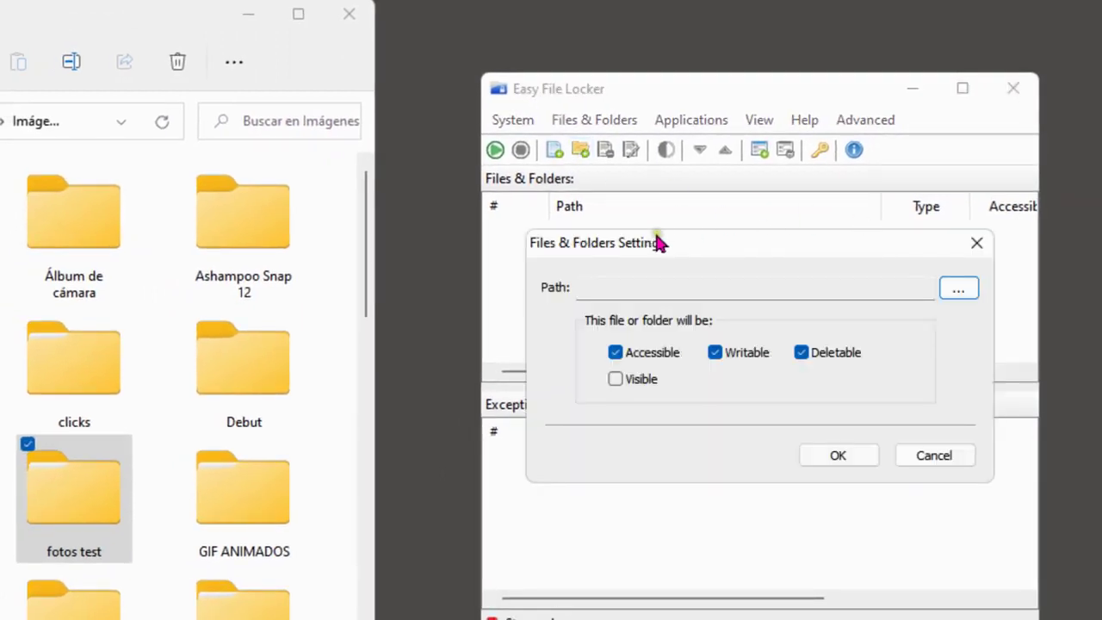
{"action": "left_click_drag", "start_coordinate": [729, 244], "coordinate": [655, 255]}
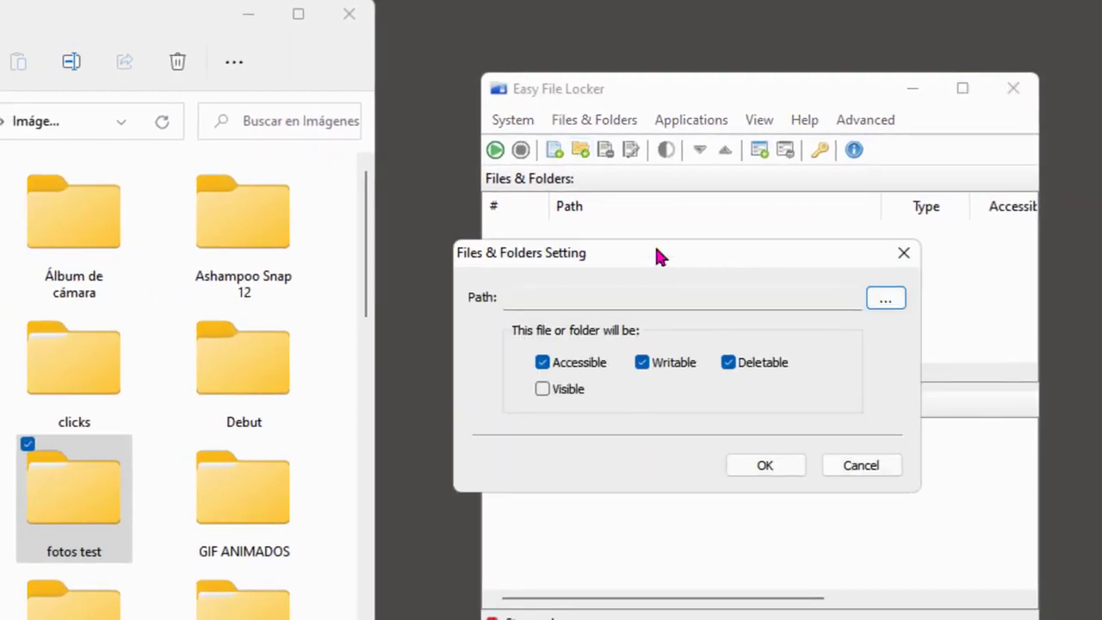
{"action": "left_click", "coordinate": [896, 298]}
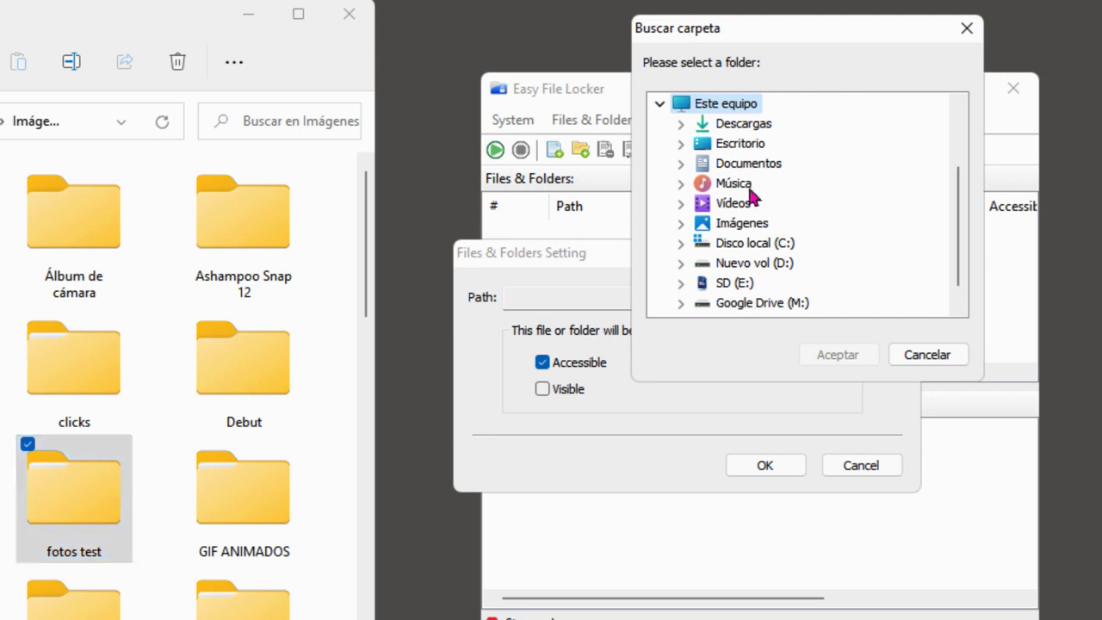
{"action": "double_click", "coordinate": [753, 222]}
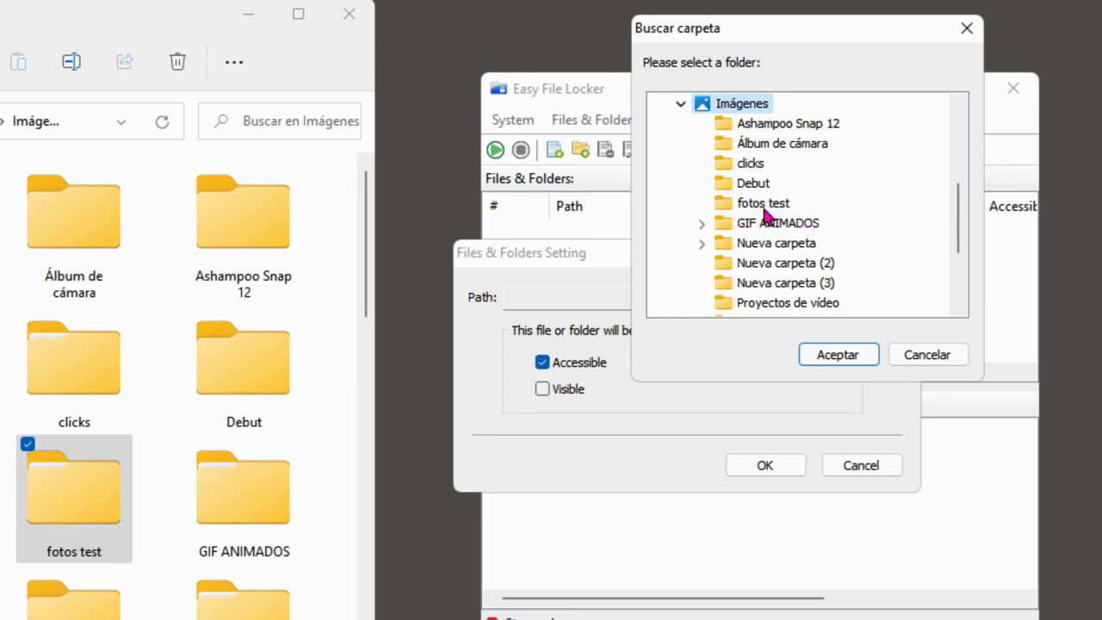
{"action": "left_click", "coordinate": [765, 214]}
{"action": "left_click", "coordinate": [839, 355]}
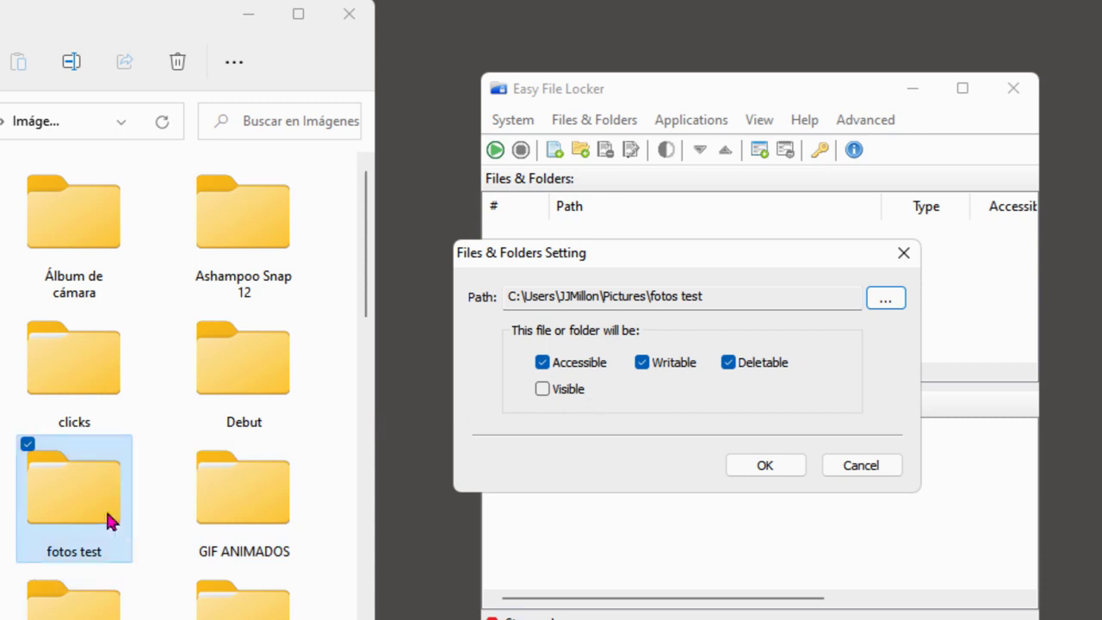
{"action": "left_click", "coordinate": [766, 466]}
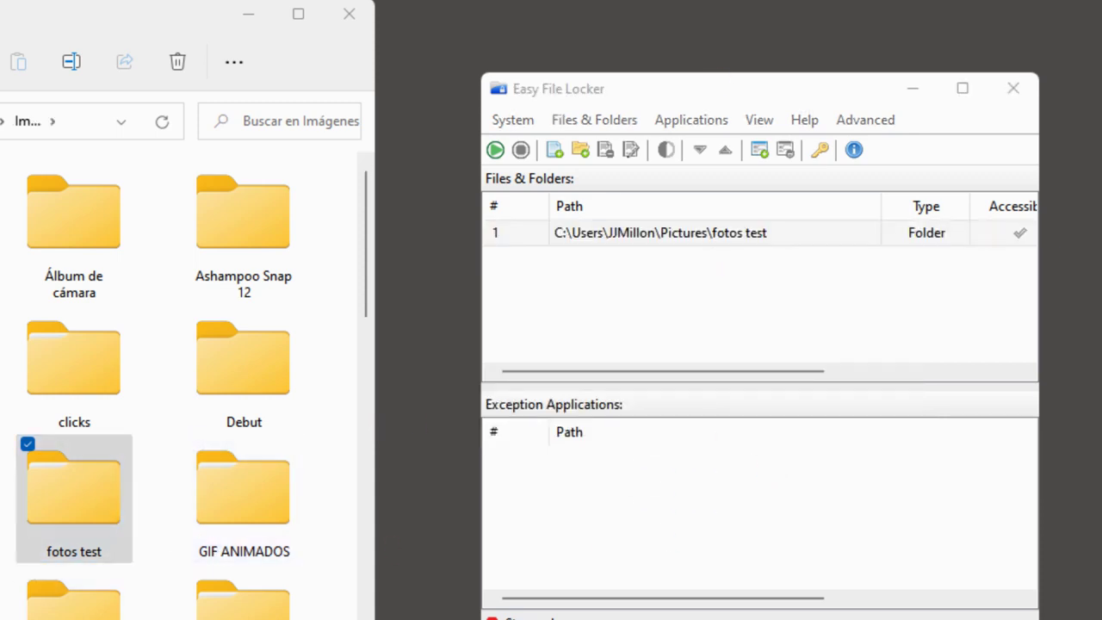
Turn protection on then off, and widen the window to show all permission columns
{"action": "left_click", "coordinate": [497, 151]}
{"action": "left_click", "coordinate": [497, 151]}
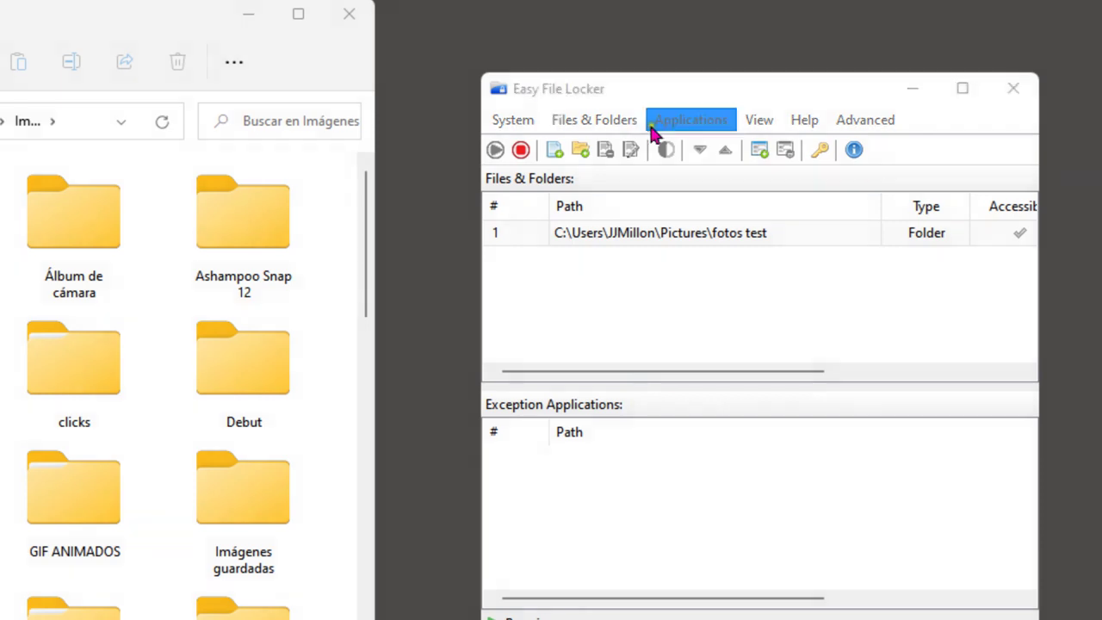
{"action": "left_click", "coordinate": [521, 153]}
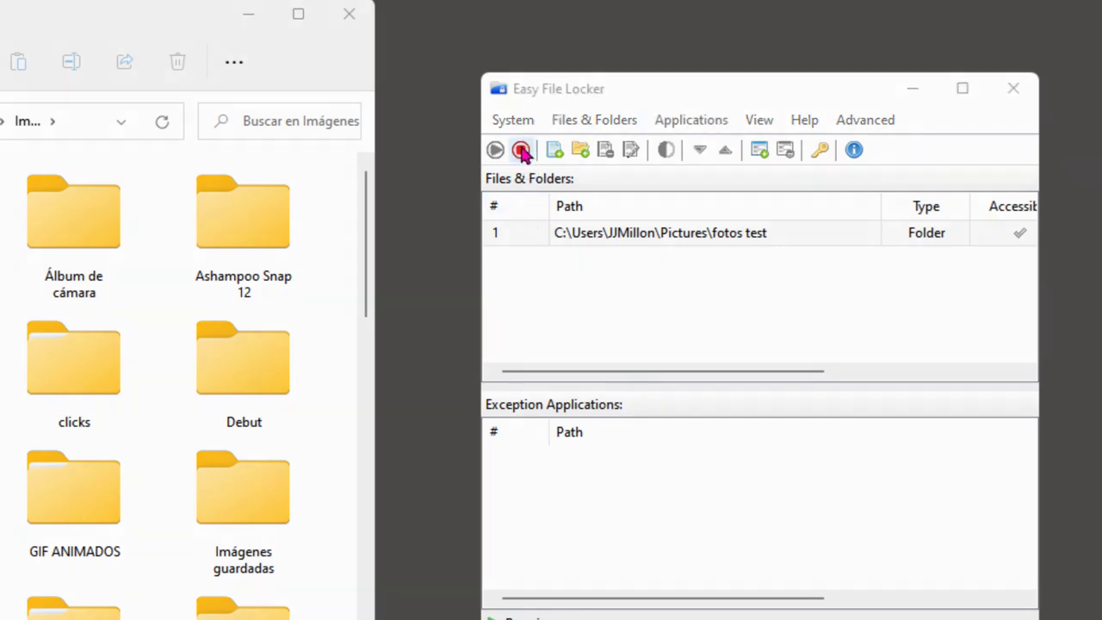
{"action": "left_click", "coordinate": [521, 152]}
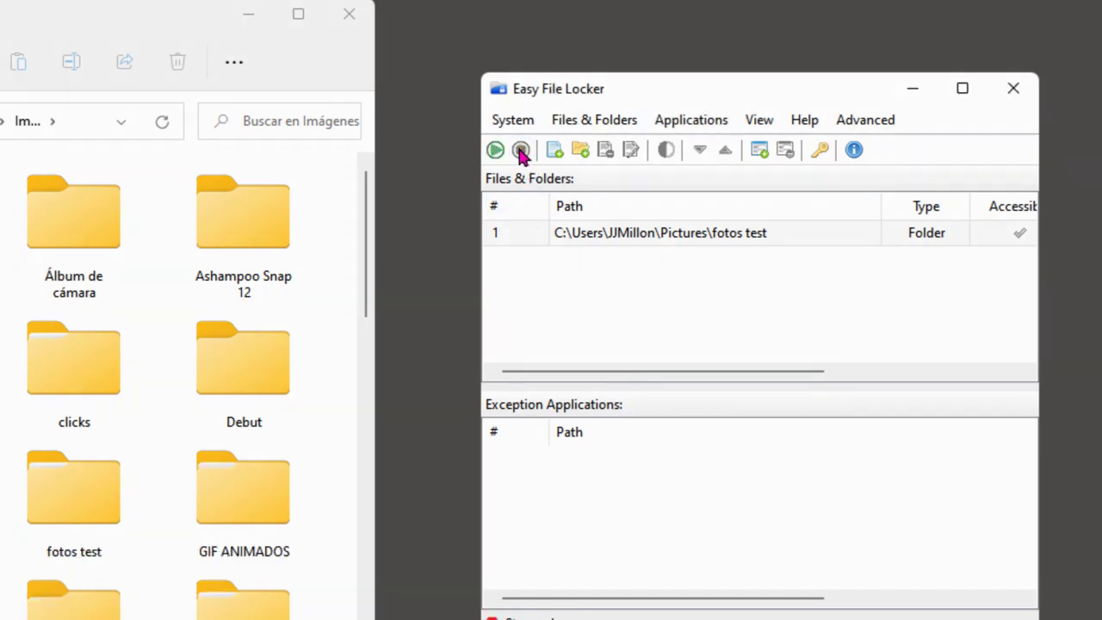
{"action": "left_click_drag", "start_coordinate": [603, 89], "coordinate": [516, 84]}
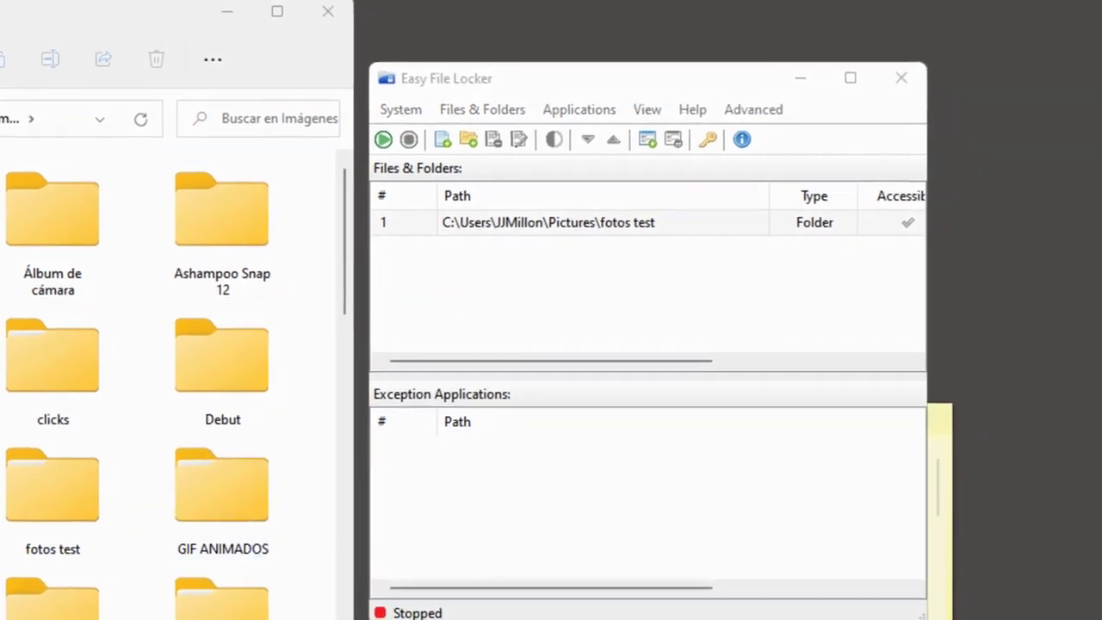
{"action": "left_click_drag", "start_coordinate": [928, 194], "coordinate": [1101, 165]}
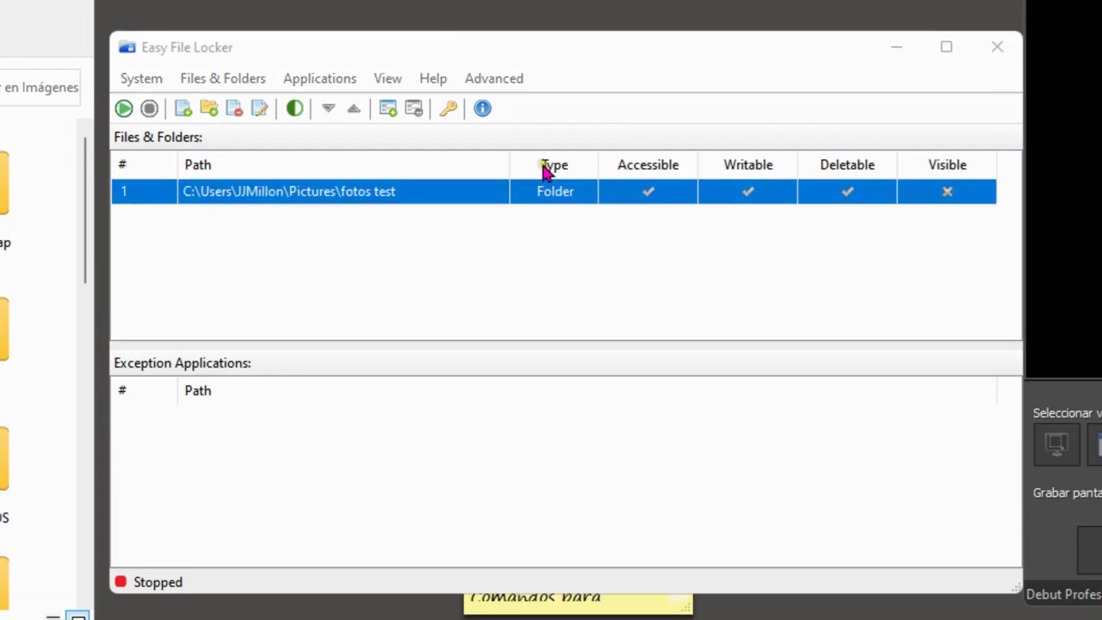
Uncheck Deletable, Writable and Accessible for fotos test, leaving it visible, and save
{"action": "left_click", "coordinate": [365, 275]}
{"action": "double_click", "coordinate": [352, 198]}
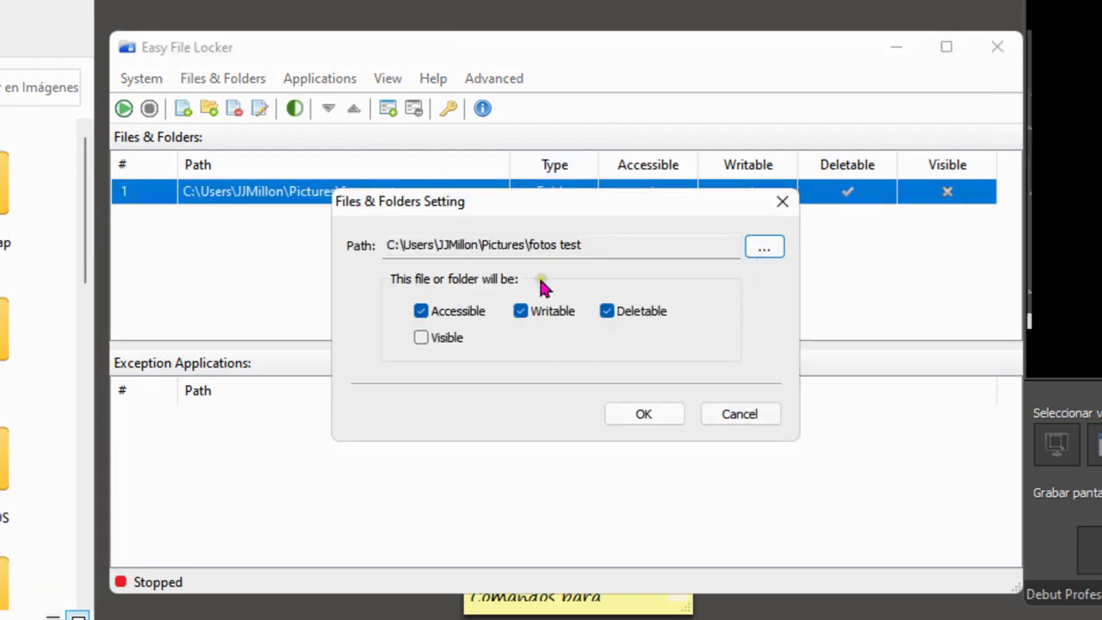
{"action": "left_click", "coordinate": [607, 311]}
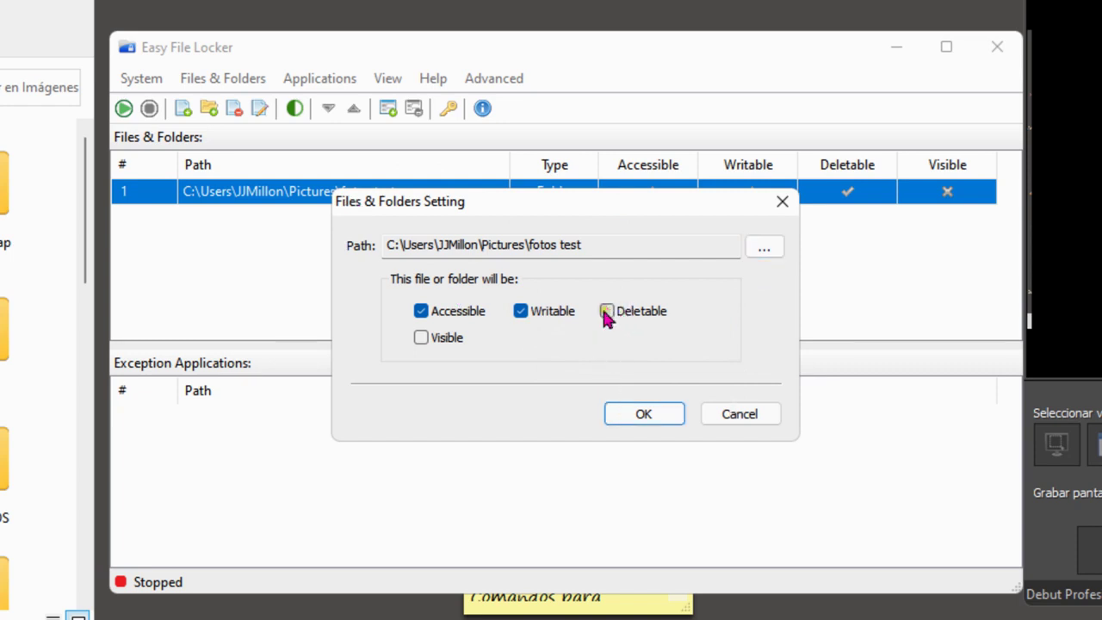
{"action": "left_click", "coordinate": [521, 311]}
{"action": "left_click", "coordinate": [421, 311]}
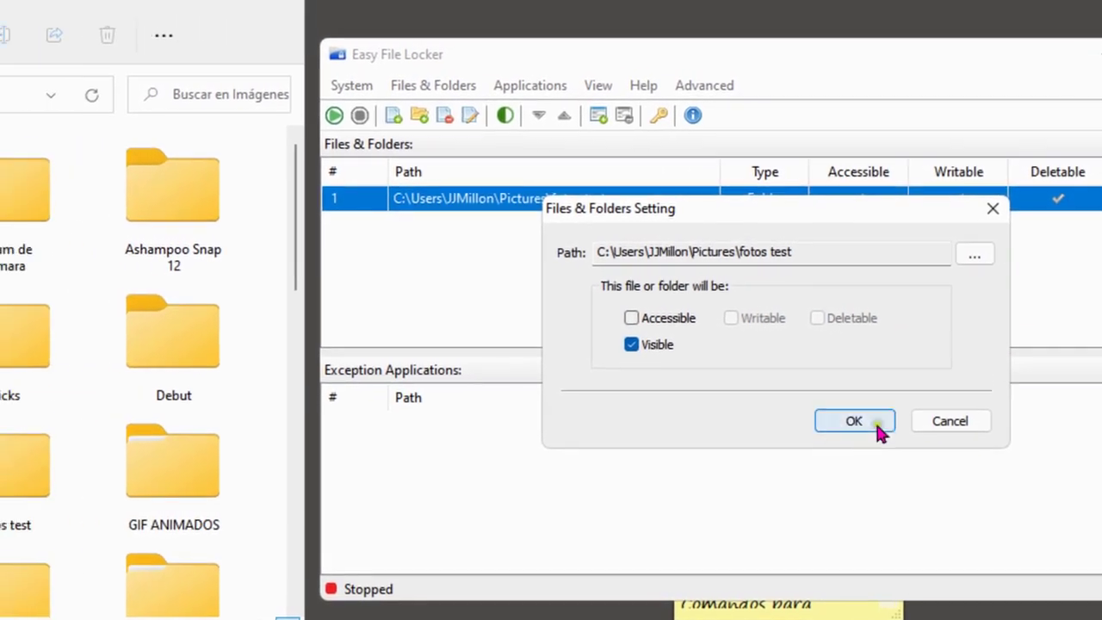
{"action": "left_click", "coordinate": [680, 415]}
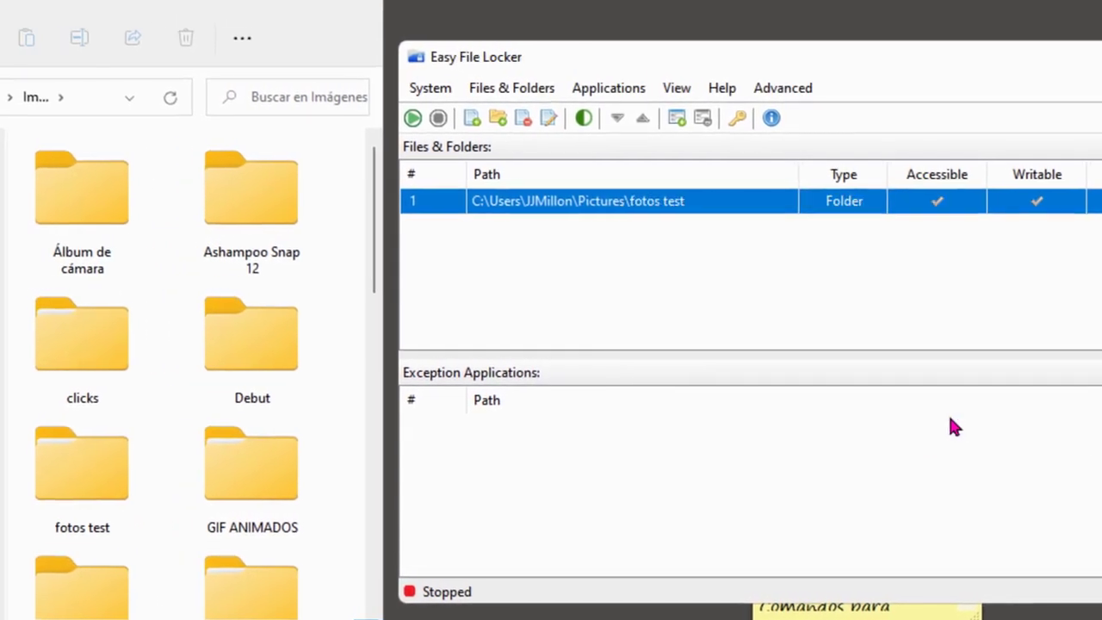
Start protection and confirm that opening fotos test gives an access-denied error
{"action": "left_click", "coordinate": [455, 121]}
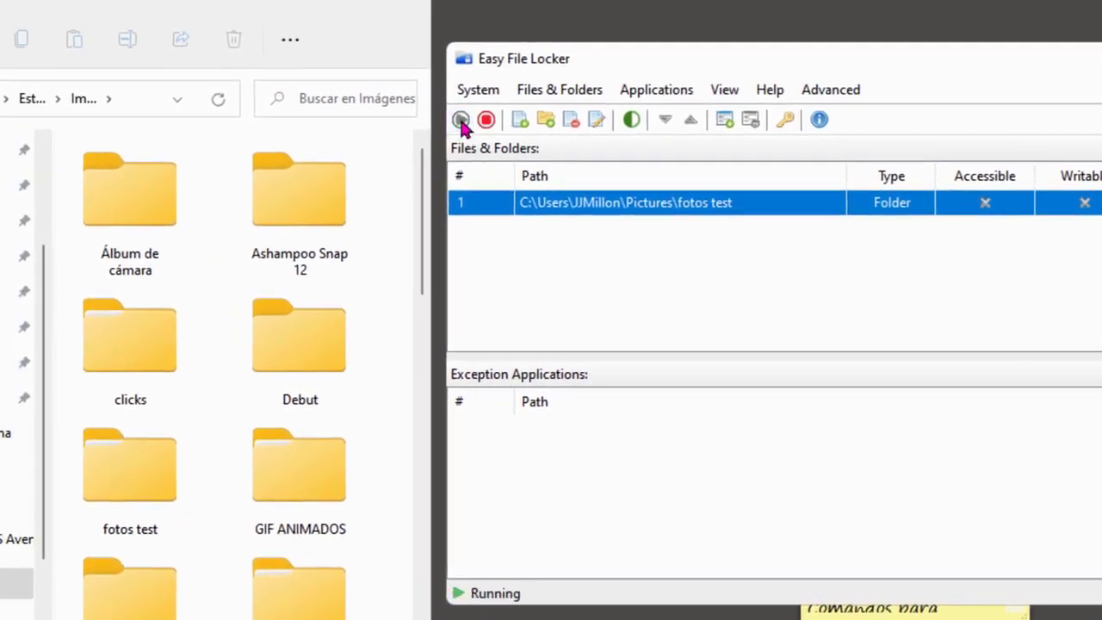
{"action": "double_click", "coordinate": [122, 459]}
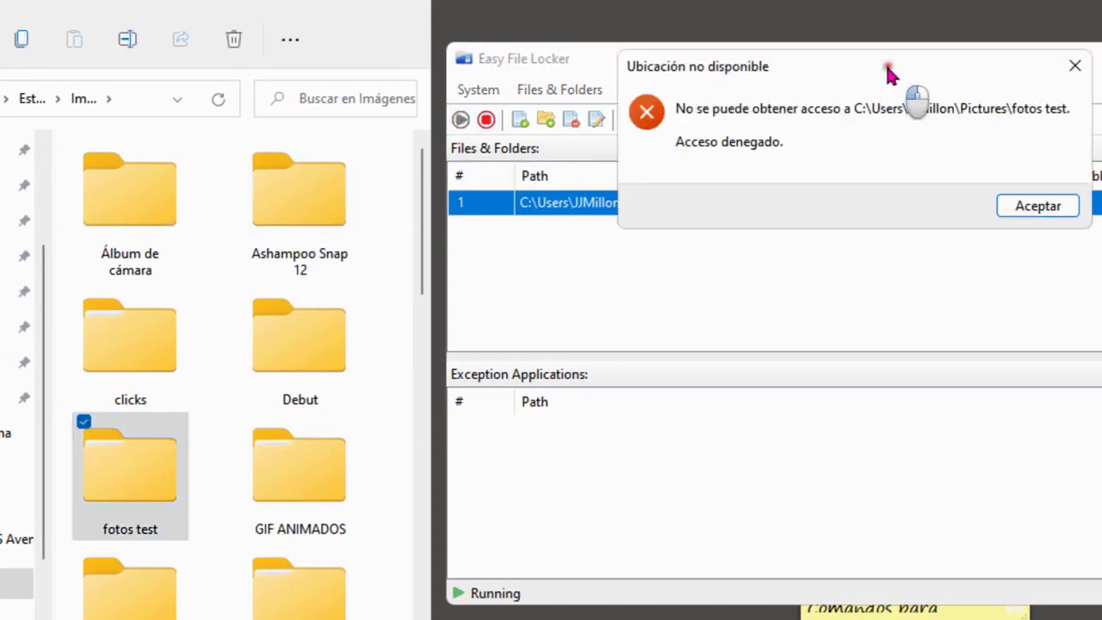
{"action": "key", "text": "Return"}
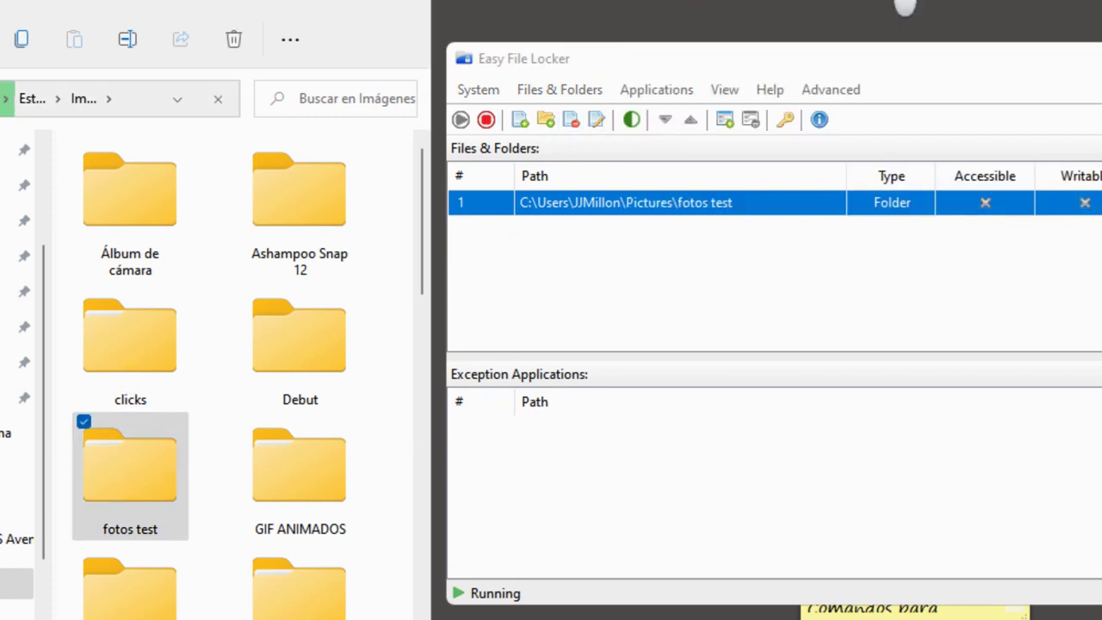
Try renaming fotos test to 'hhh', see the rename refused, and cancel it
{"action": "right_click", "coordinate": [125, 487]}
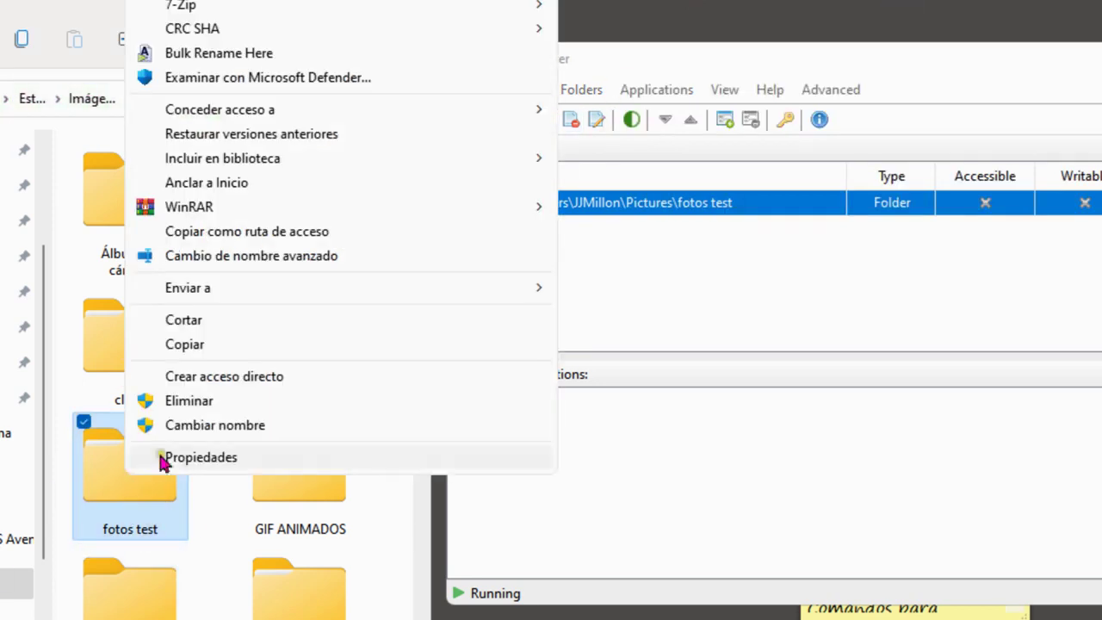
{"action": "left_click", "coordinate": [214, 423]}
{"action": "type", "text": "hhh"}
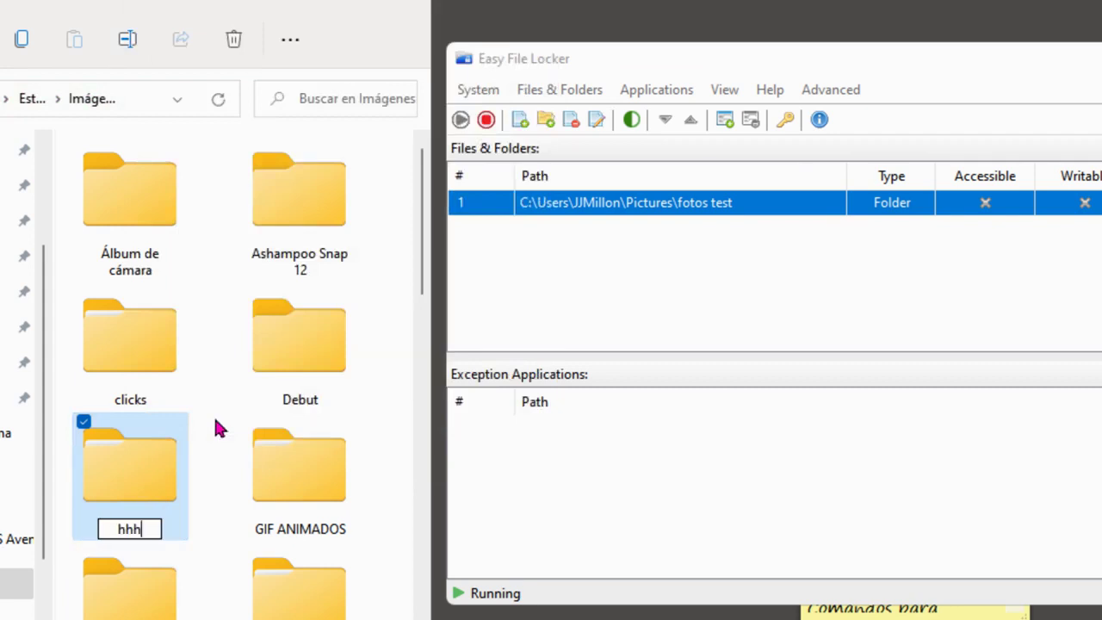
{"action": "key", "text": "Return"}
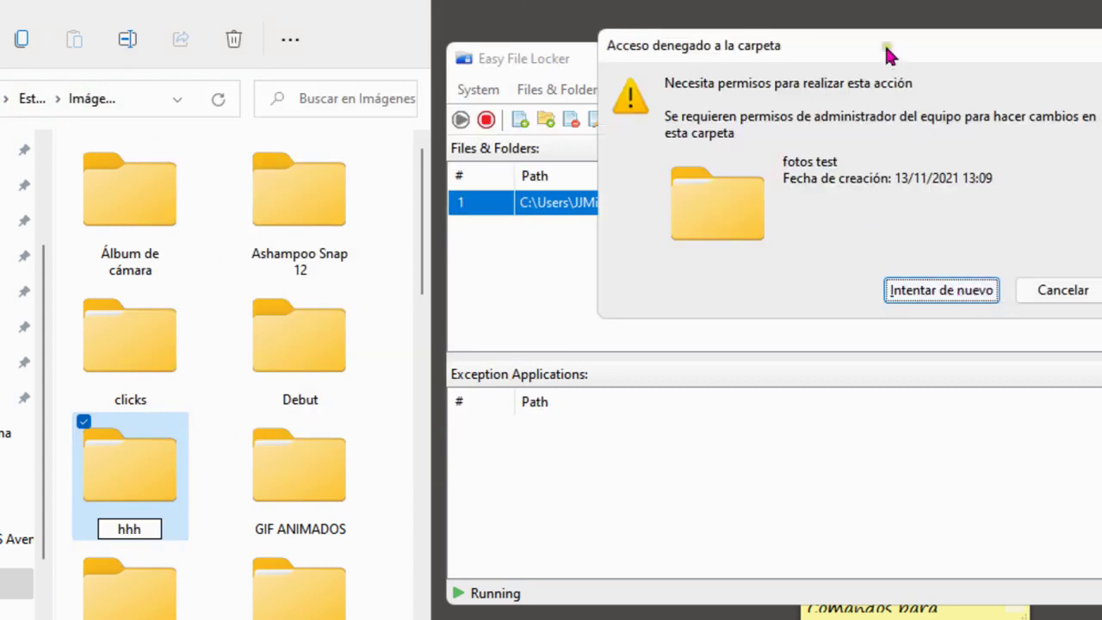
{"action": "left_click_drag", "start_coordinate": [890, 55], "coordinate": [756, 0]}
{"action": "left_click", "coordinate": [844, 99]}
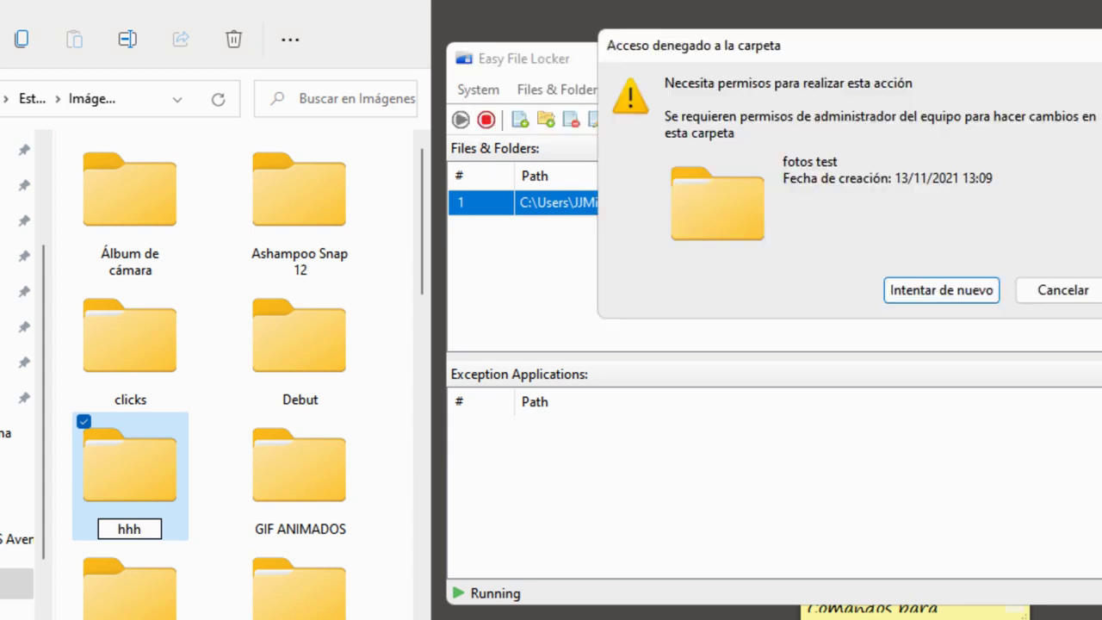
{"action": "left_click", "coordinate": [941, 290]}
{"action": "left_click", "coordinate": [478, 90]}
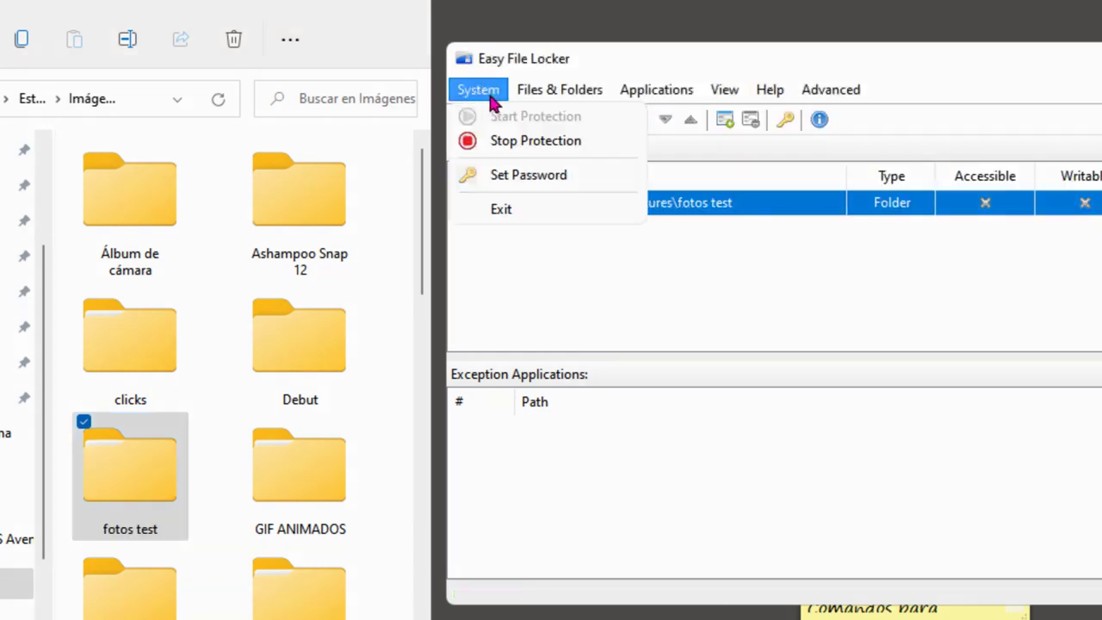
Open System > Set Password and close it without setting any password
{"action": "left_click", "coordinate": [520, 176]}
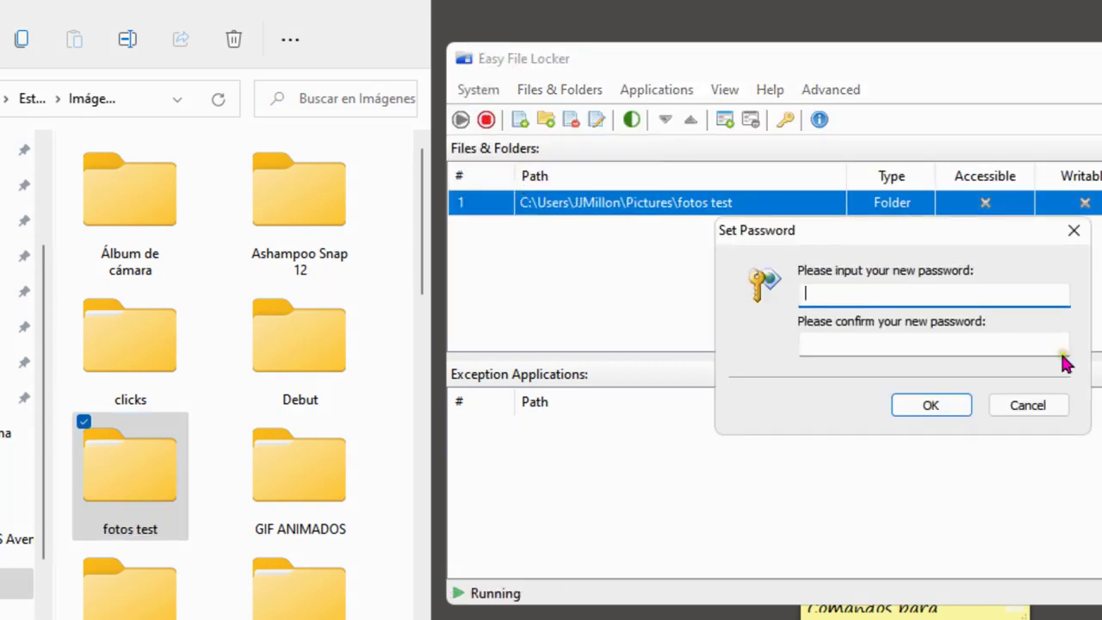
{"action": "left_click", "coordinate": [1073, 229]}
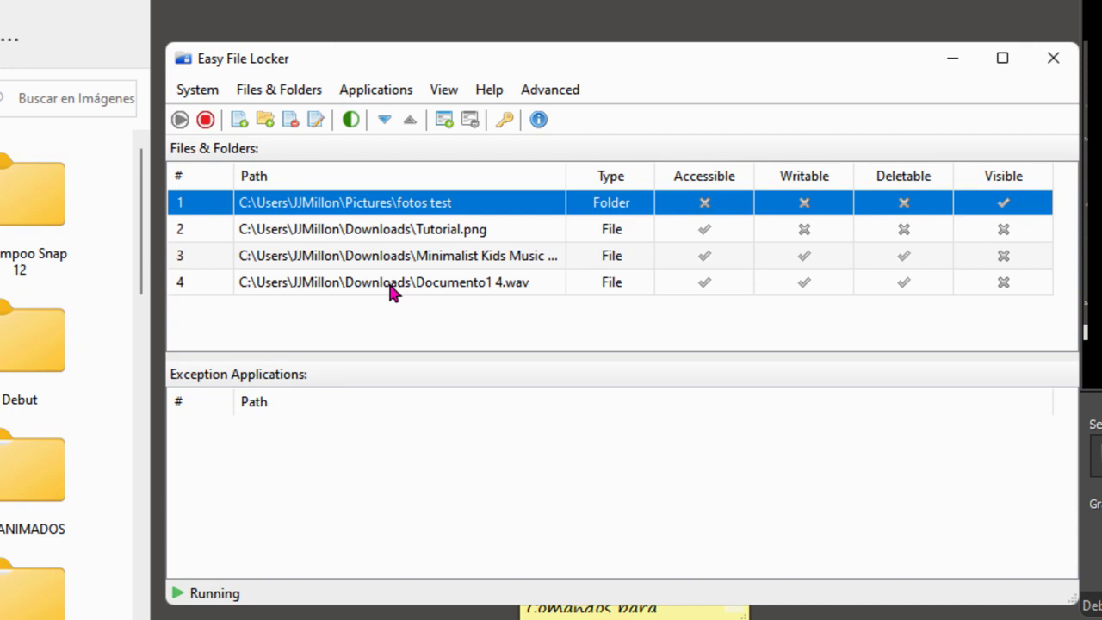
Remove fotos test and the three Downloads files, confirming with Sí, then exit via System > Exit
{"action": "left_click", "coordinate": [390, 291], "text": "shift"}
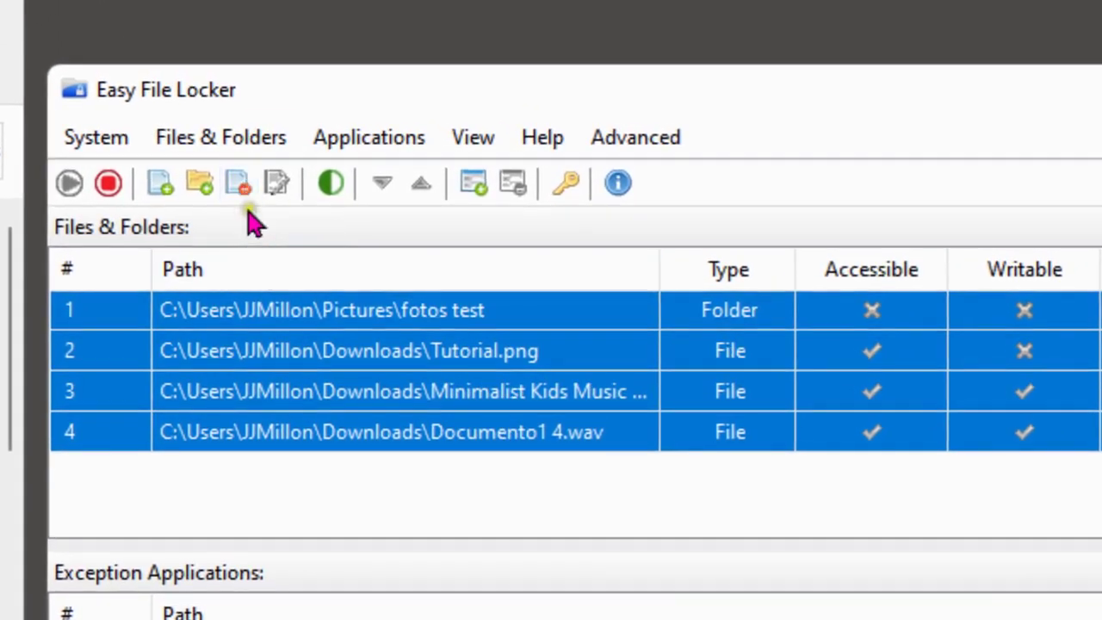
{"action": "left_click", "coordinate": [247, 196]}
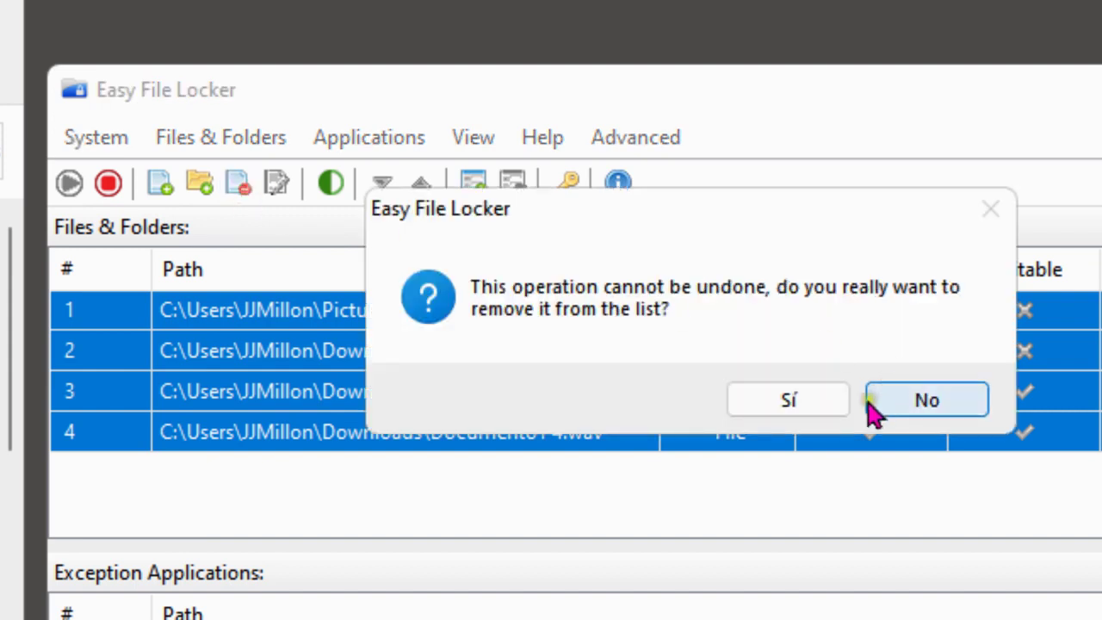
{"action": "left_click", "coordinate": [790, 401]}
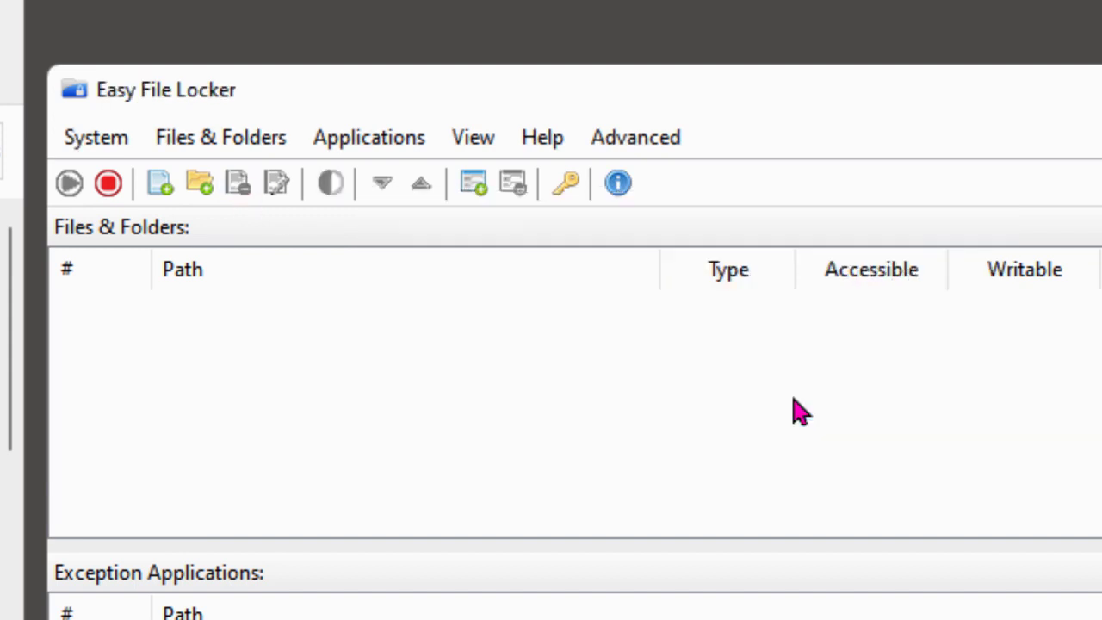
{"action": "left_click", "coordinate": [95, 137]}
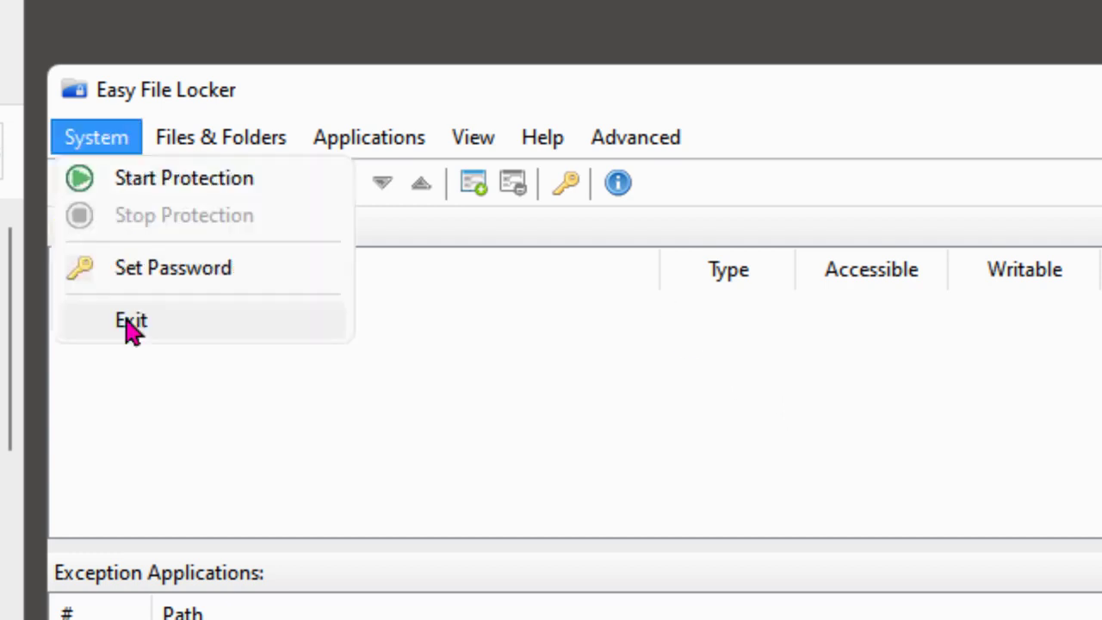
{"action": "left_click", "coordinate": [129, 323]}
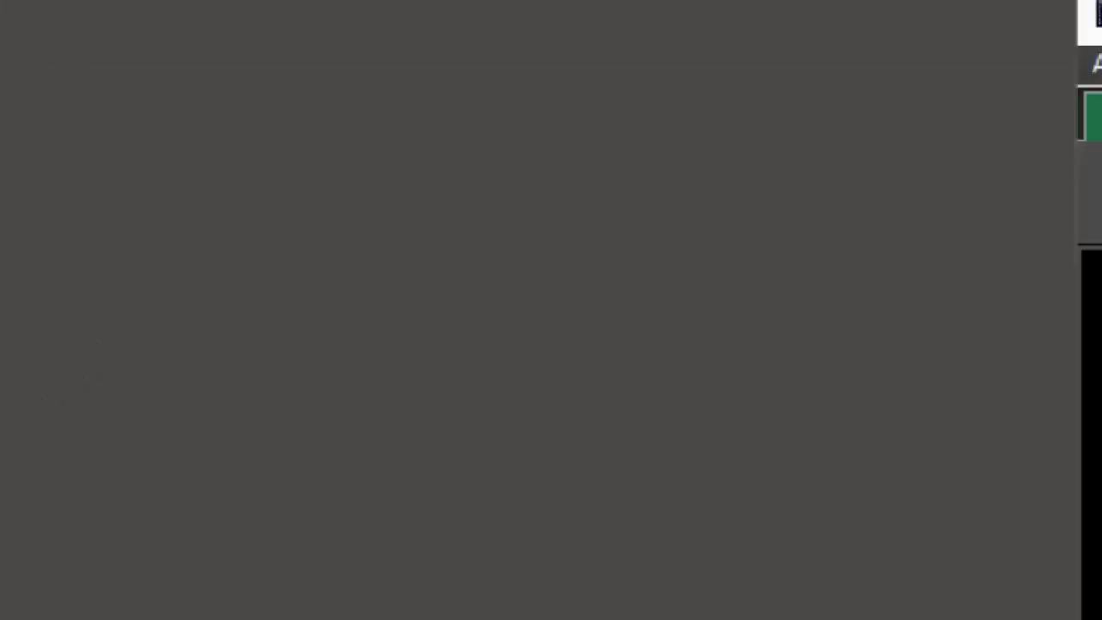